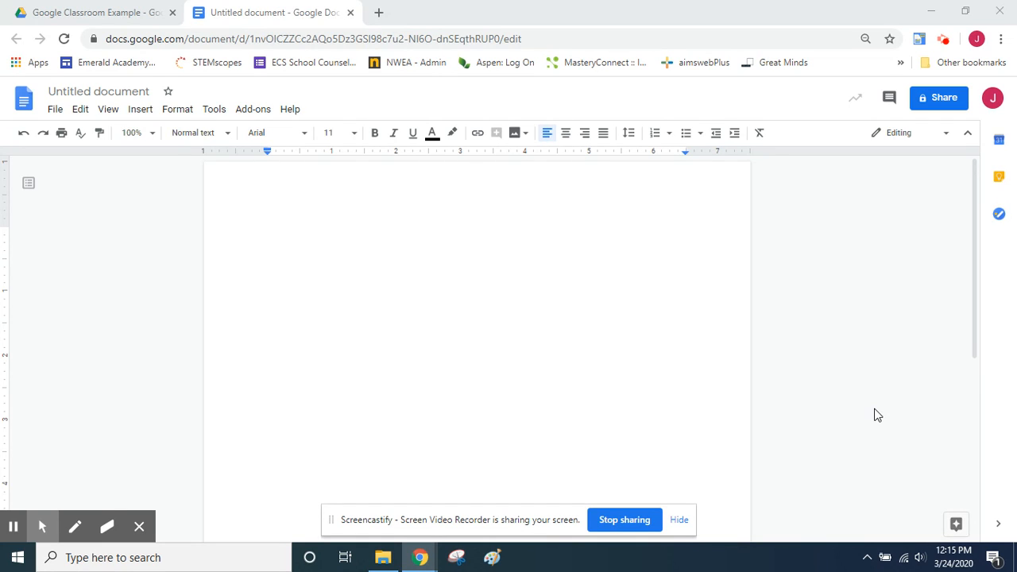
- Check the options for creating new files in the Google Classroom Example folder in Google Drive, and return to the untitled document
left_click(65, 10)
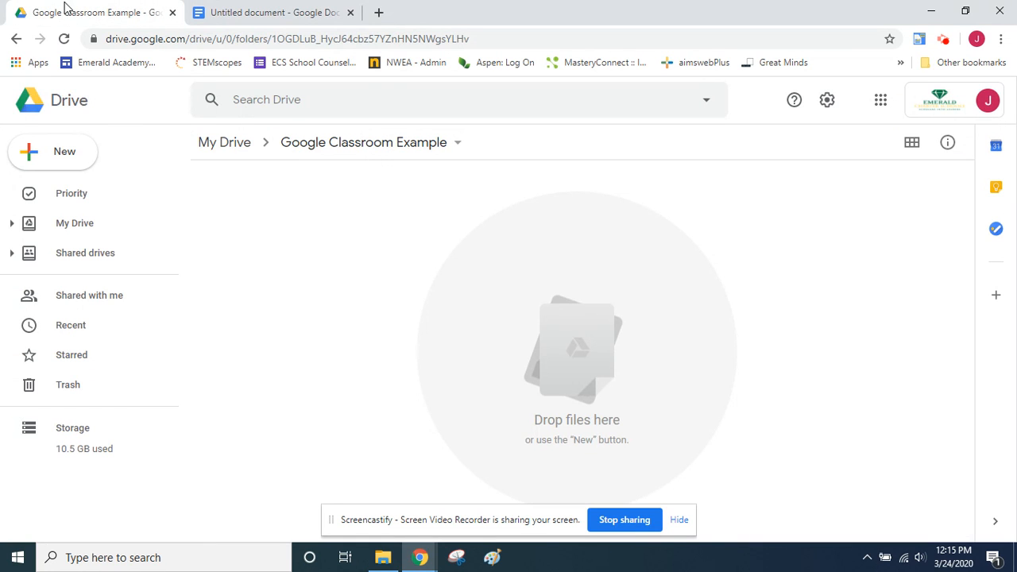
left_click(74, 155)
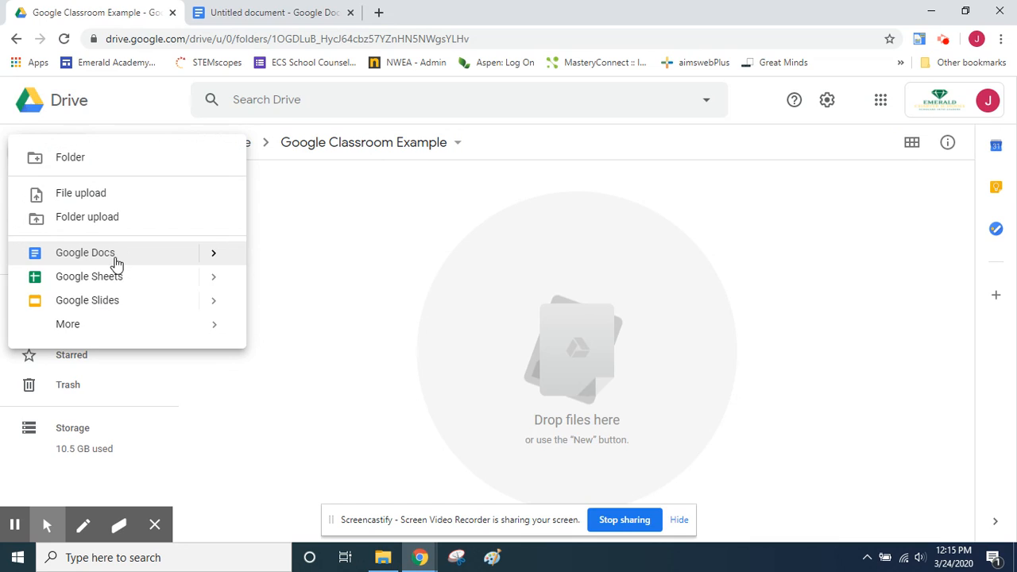
left_click(285, 10)
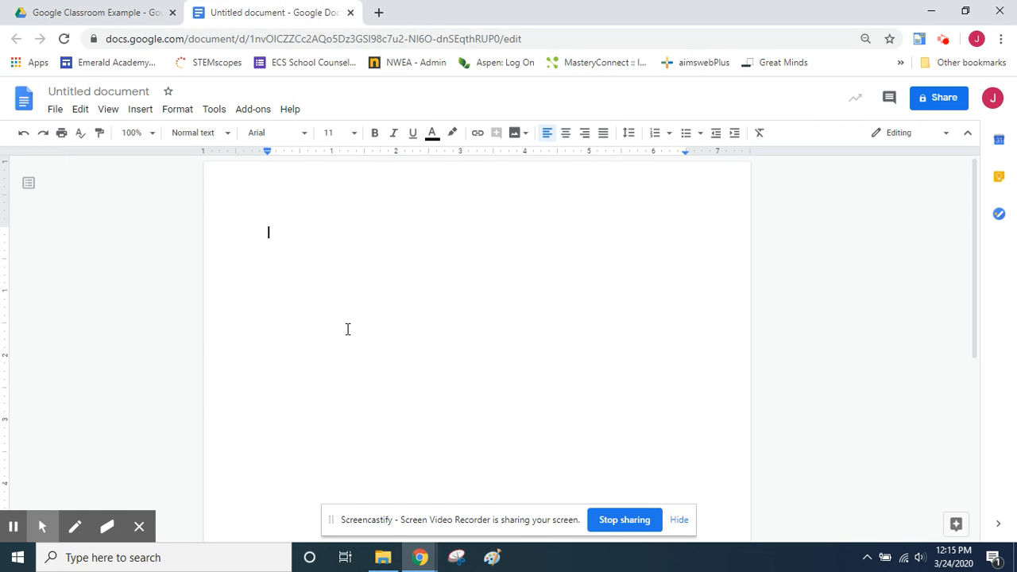
- Rename the untitled document as "Sample Screencastify Google Document for 3.25.20"
left_click(124, 96)
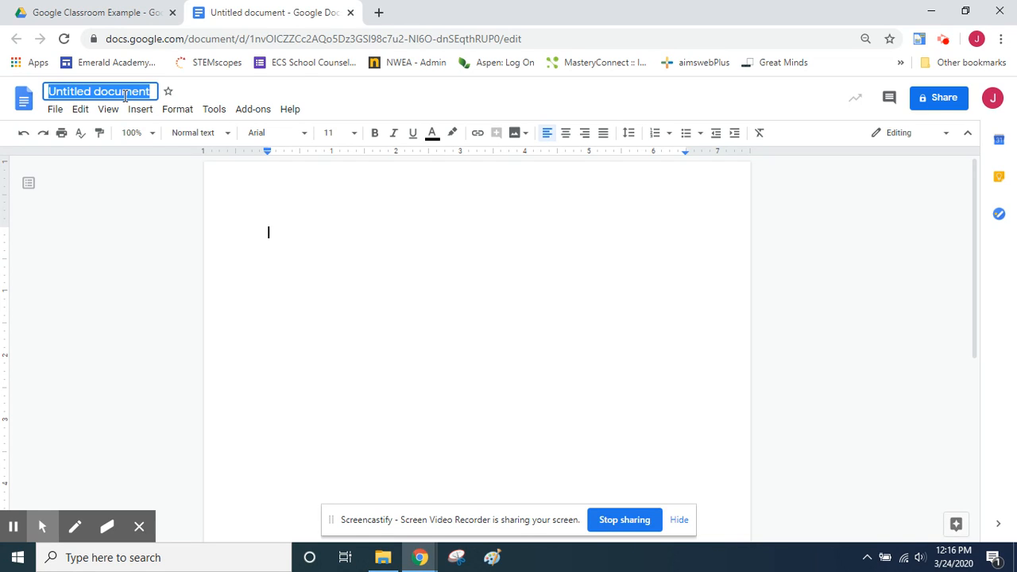
left_click(268, 211)
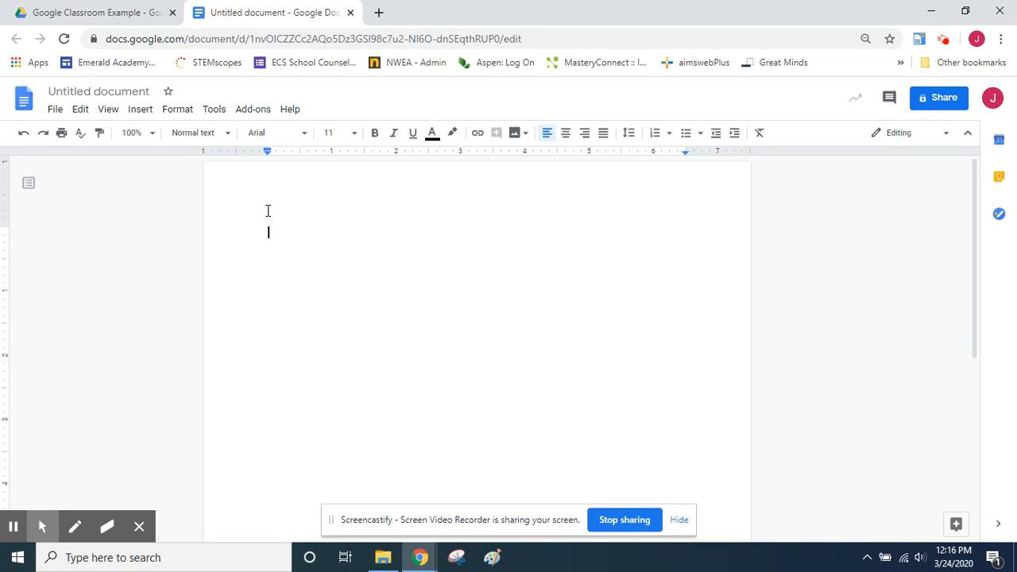
left_click(89, 90)
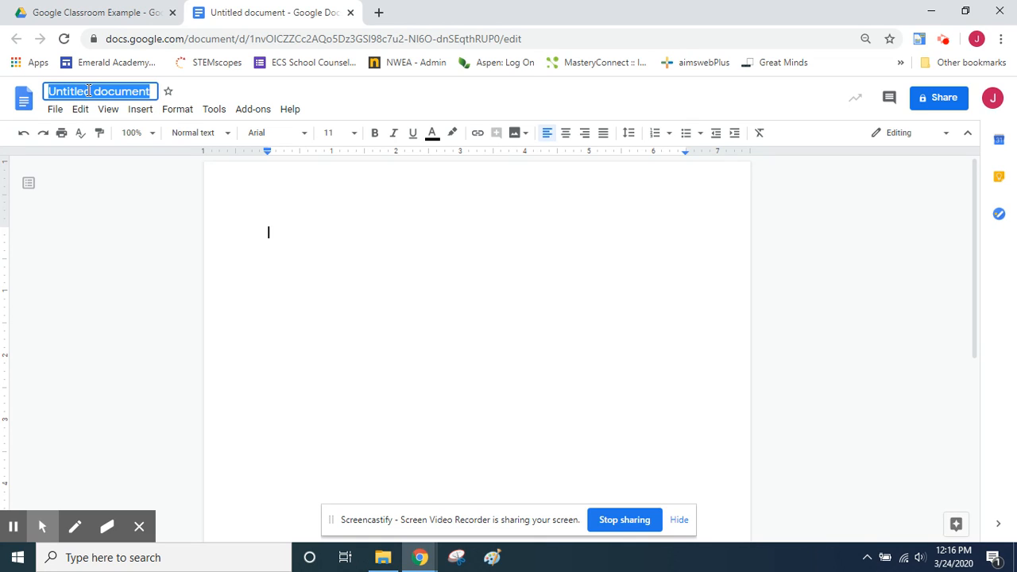
type("Sam")
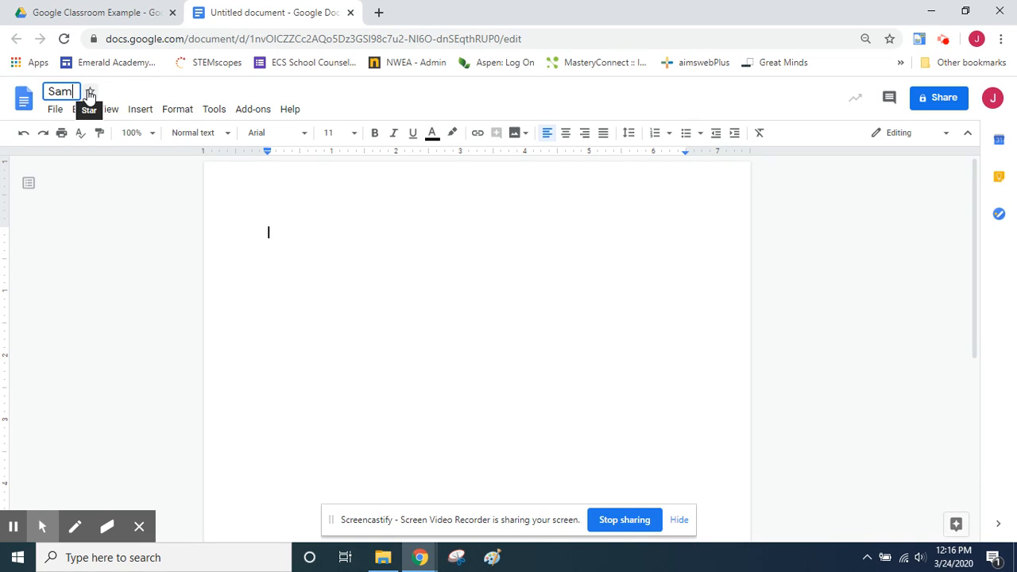
type("ple Screencasti")
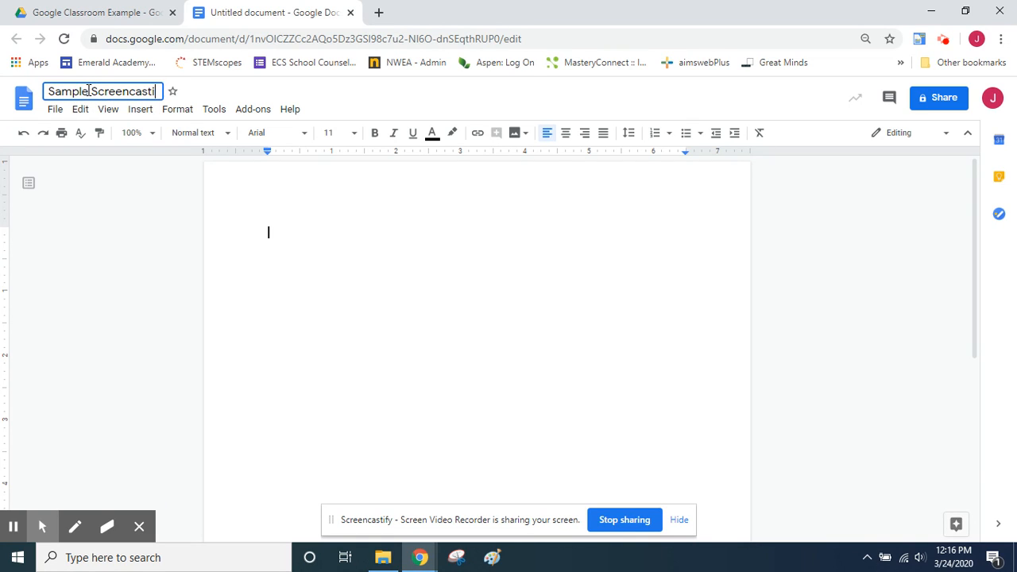
type("fy Goo")
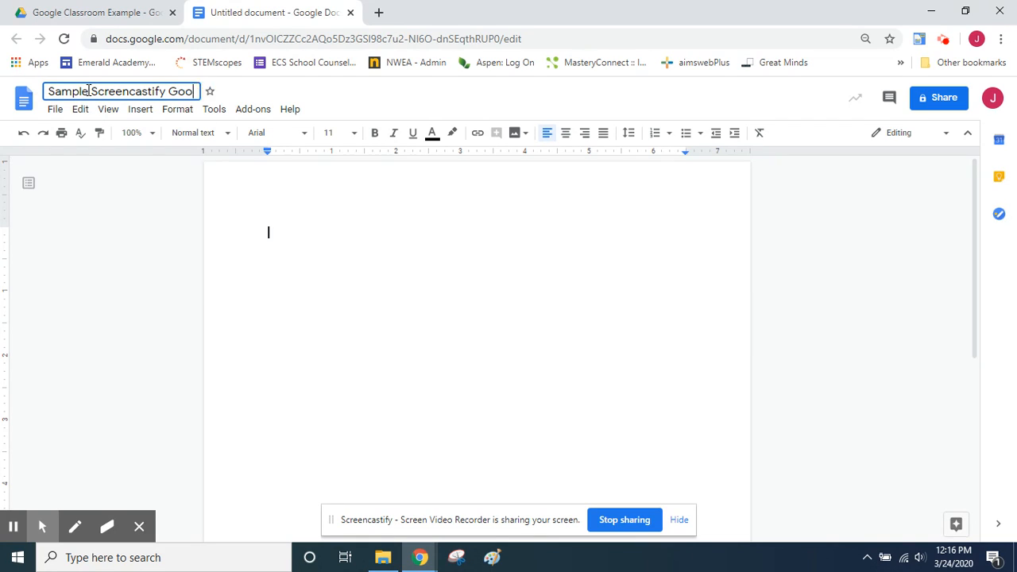
type("gle Document ")
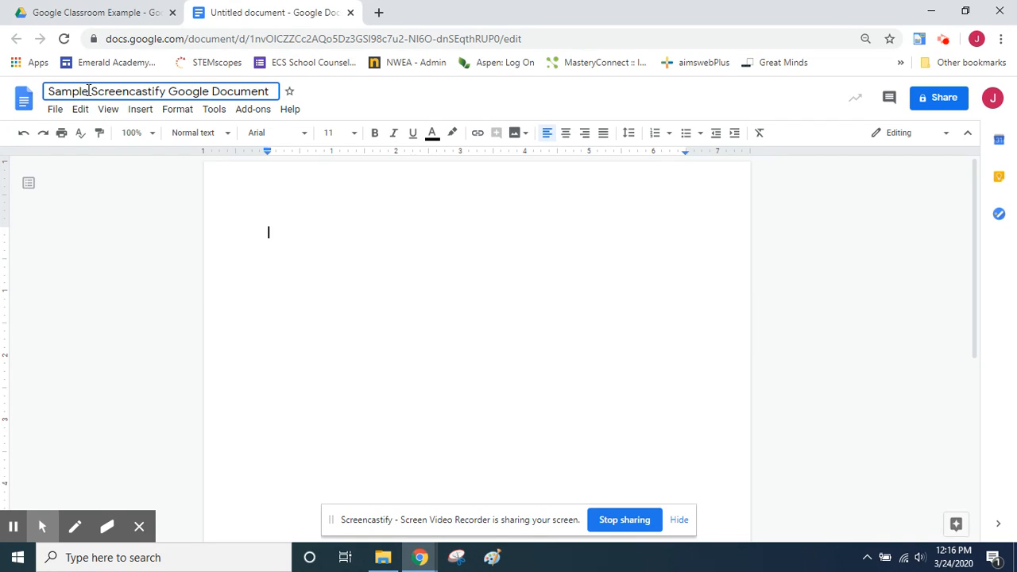
type("for 3.2")
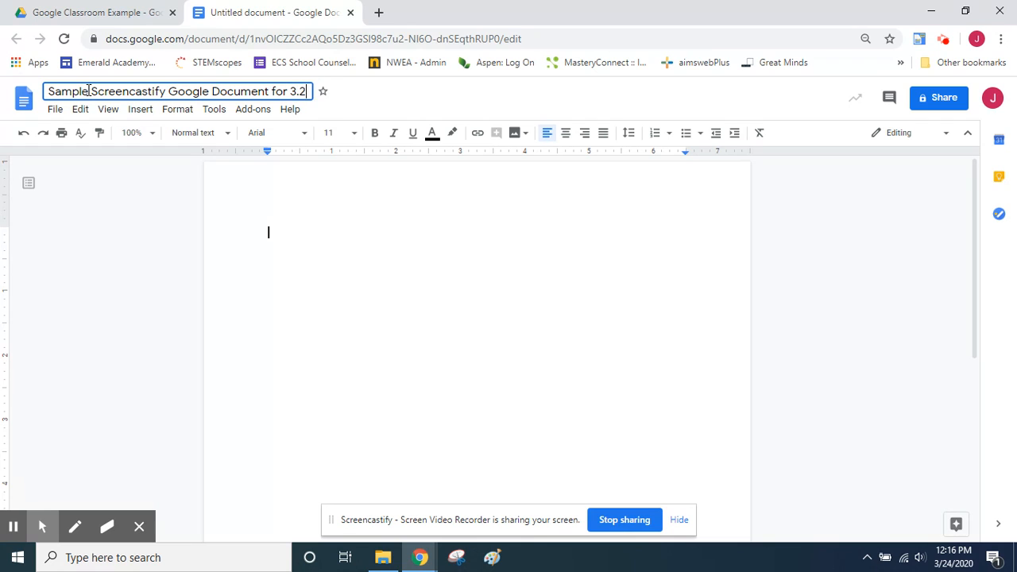
type("5.20")
key("Return")
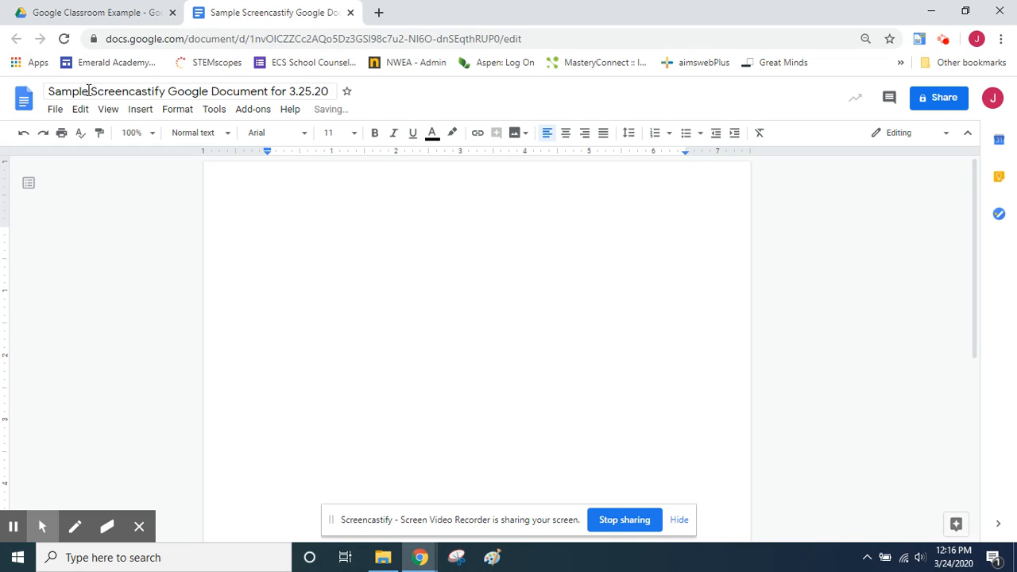
- Check the Google Classroom Example folder in Google Drive for the renamed document
left_click(22, 6)
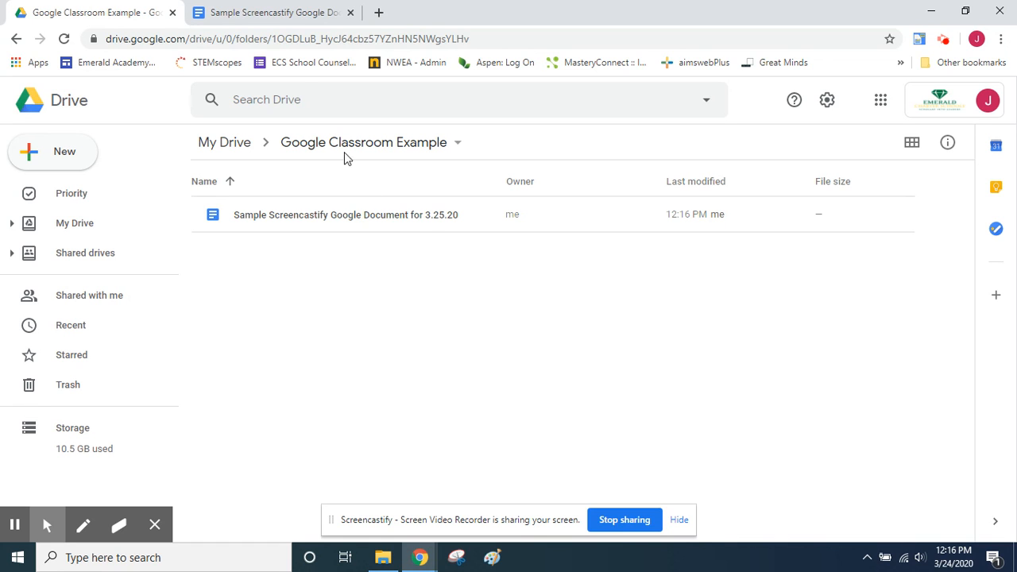
left_click(244, 10)
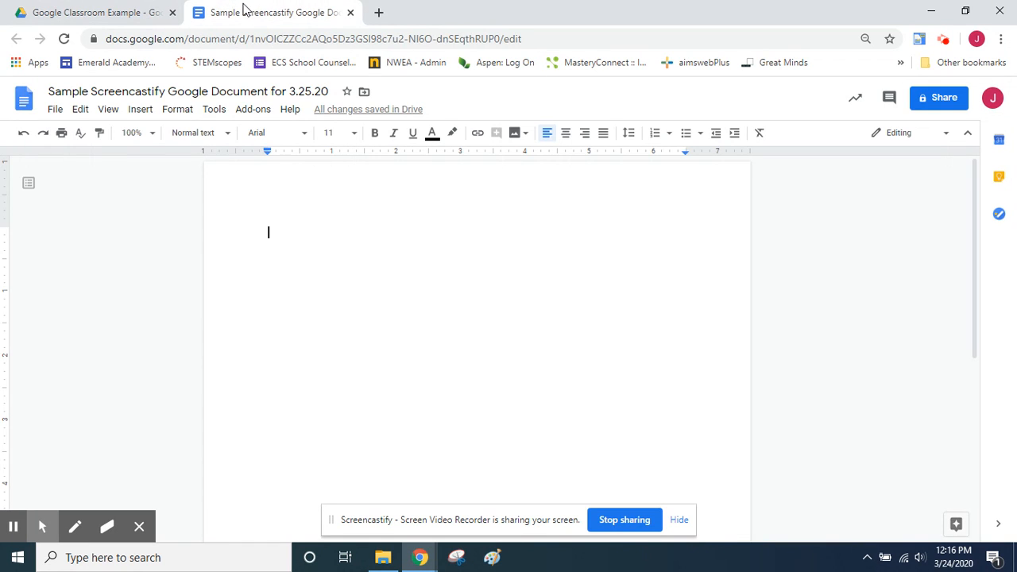
left_click(137, 9)
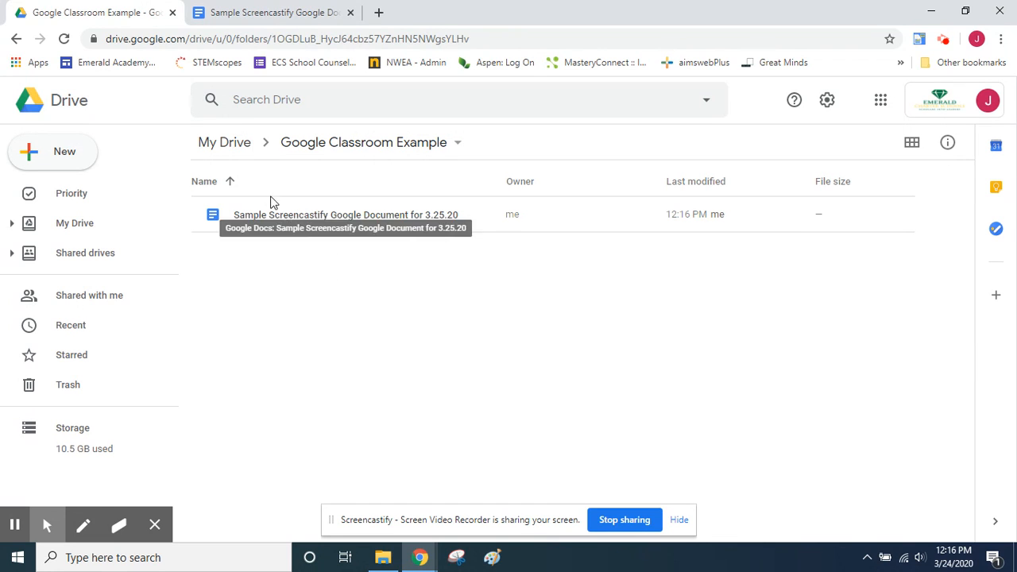
- Go up to My Drive and look at how to reach Drive through the Google apps launcher
left_click(234, 151)
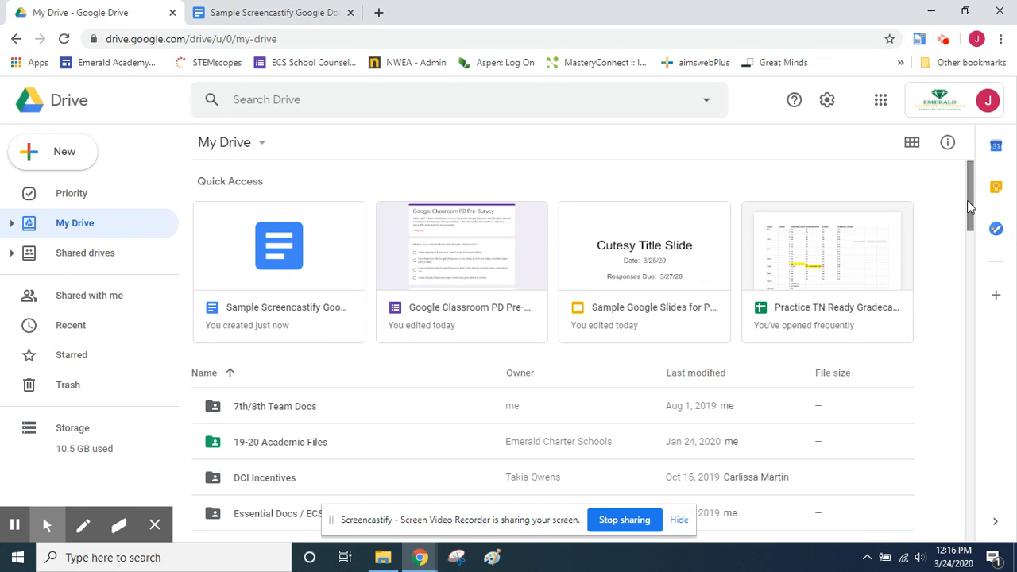
left_click(882, 100)
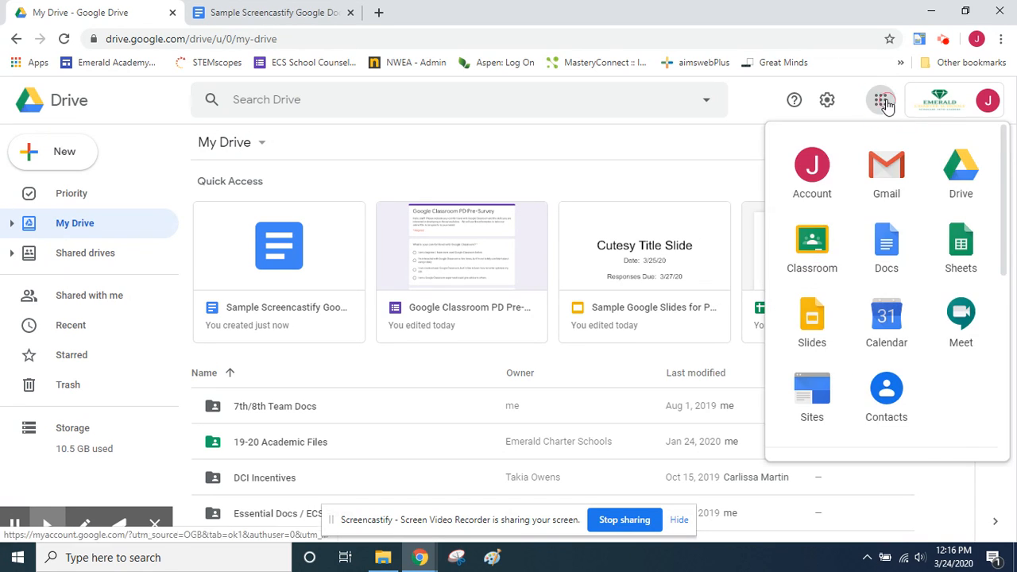
left_click(959, 172)
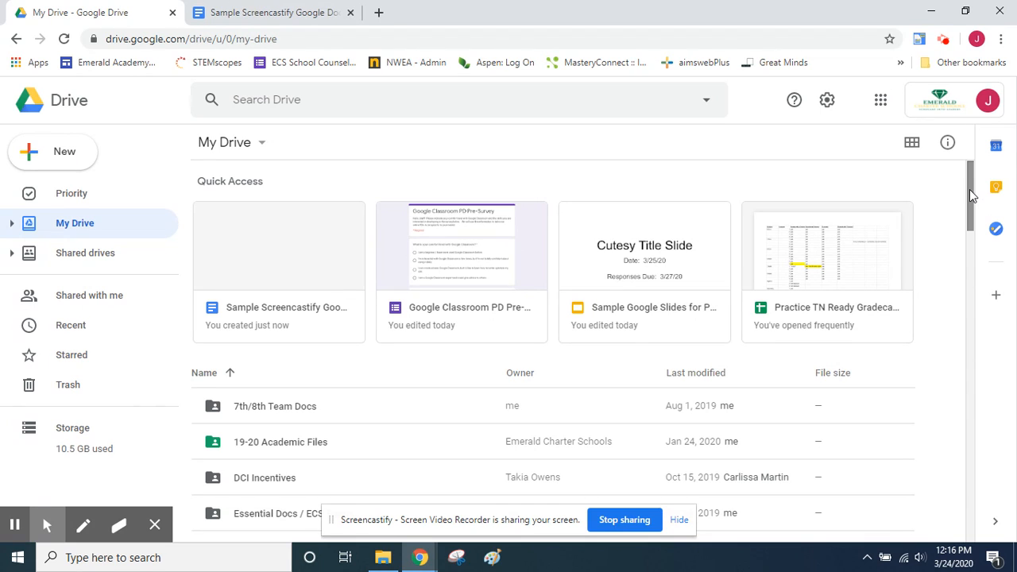
- Search Drive for "sample screencast", and open the Google Classroom Example folder from My Drive
left_click(518, 102)
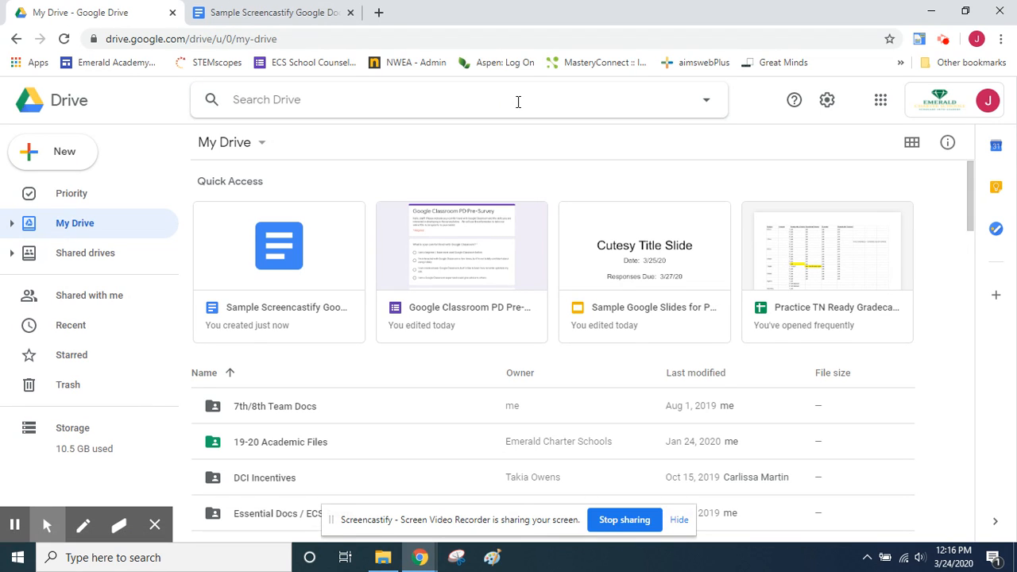
type("sample screen")
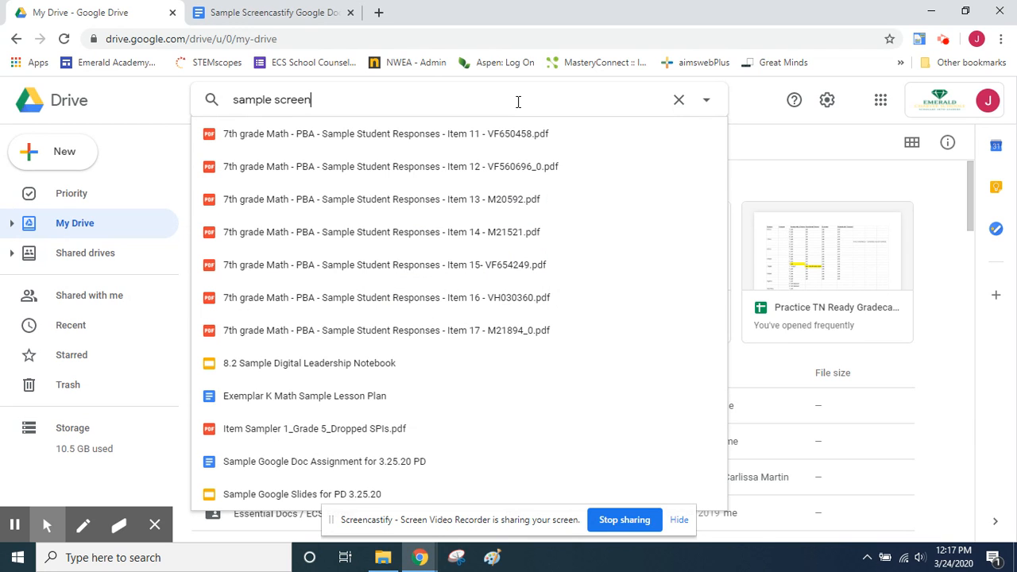
type("cast")
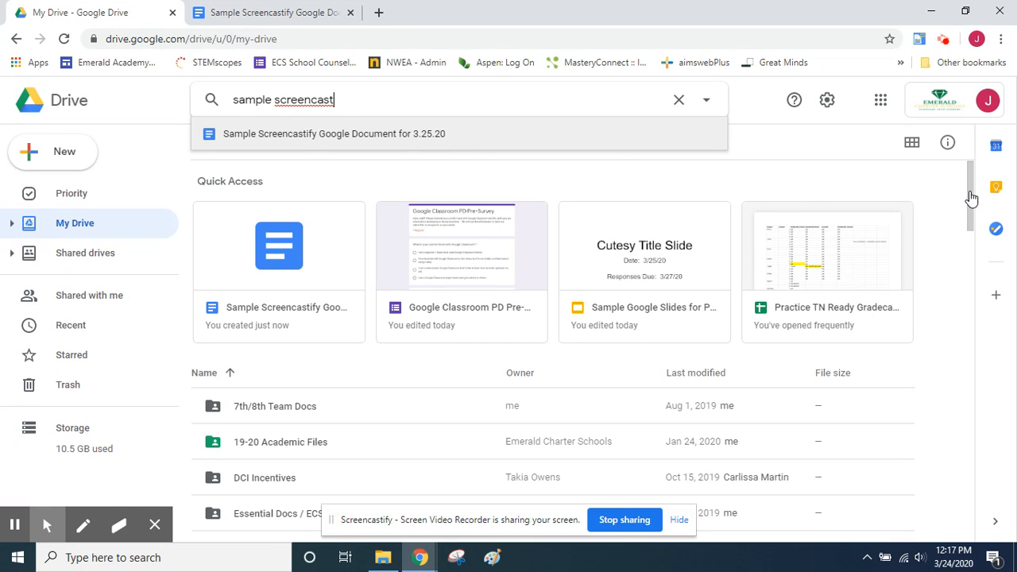
left_click_drag(970, 197, 971, 278)
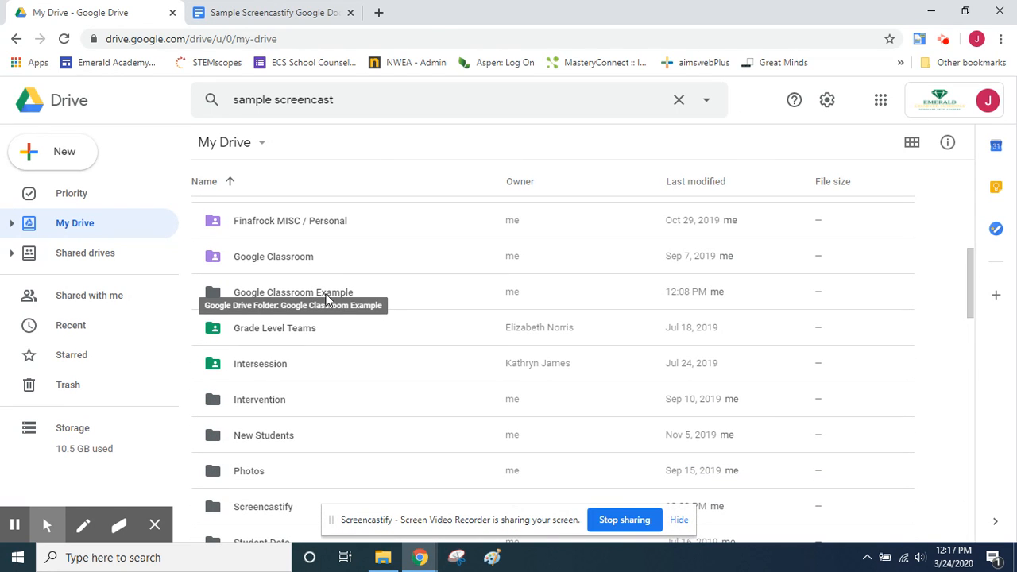
double_click(326, 299)
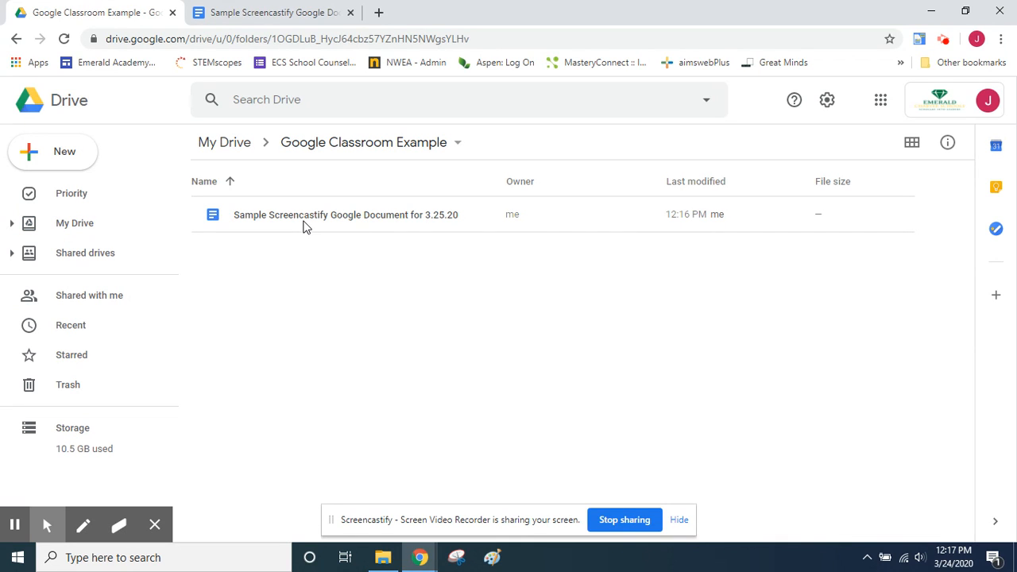
- Return to the Google document and enter the title line "Sample Screencastify Assignment"
left_click(249, 6)
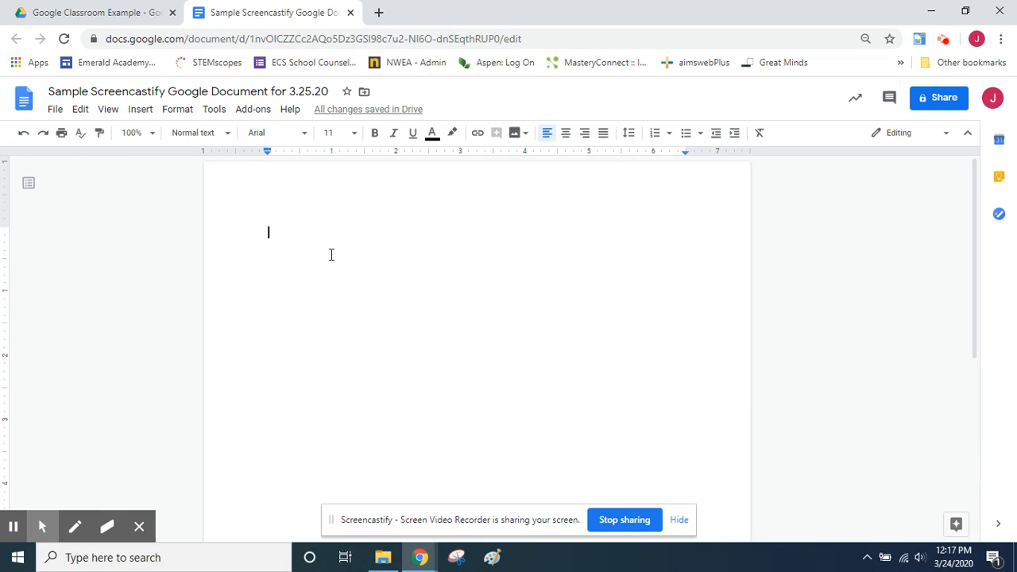
type("Samle")
key("BackSpace")
key("BackSpace")
key("BackSpace")
type("pl")
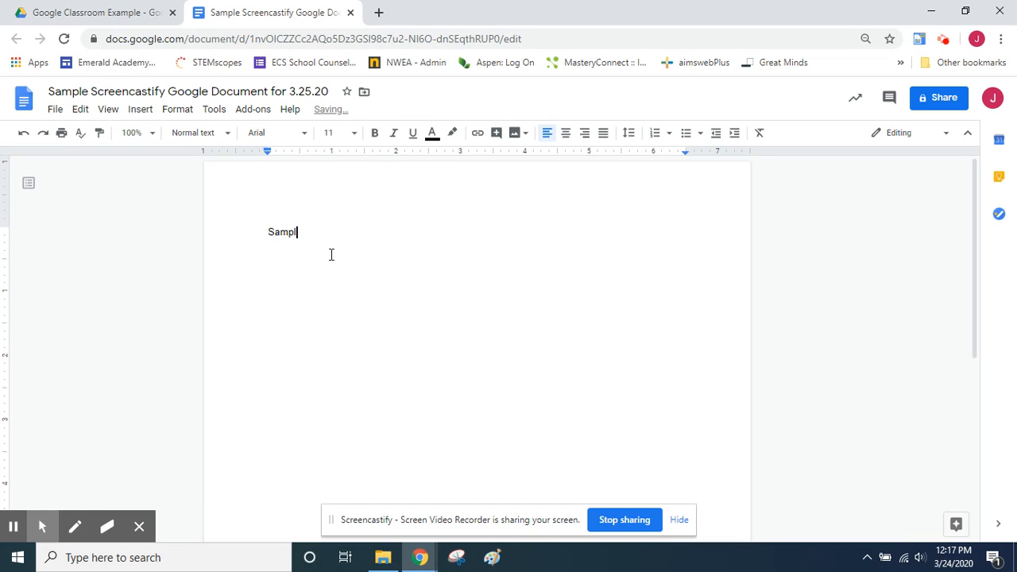
type("e Screencastify Assignment")
key("Return")
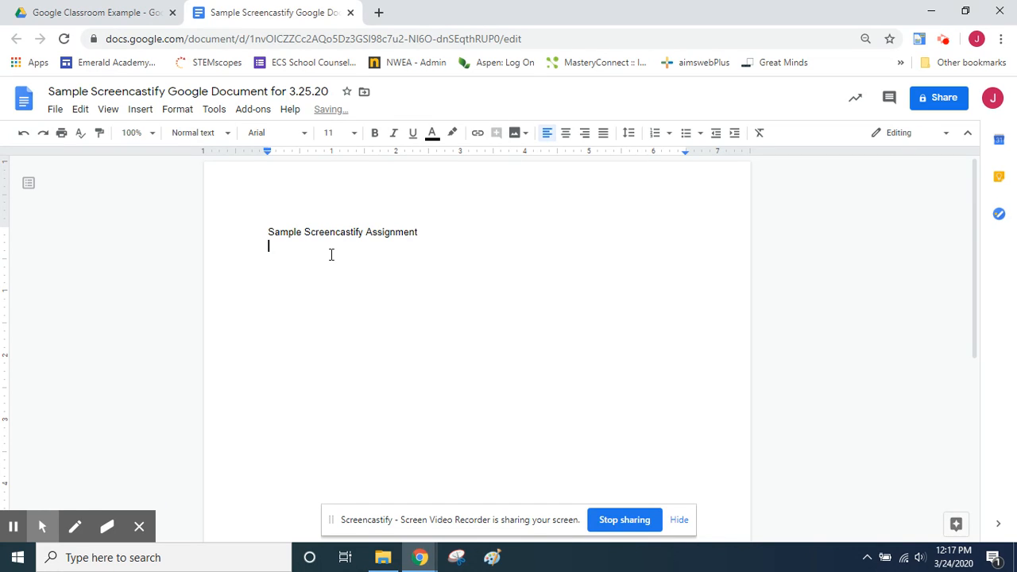
- Add the lines "Date: 3/24/20" and "Due: 3/27/20" under the title, followed by a blank line
type("Date:  3/24/20")
key("Return")
type("Due")
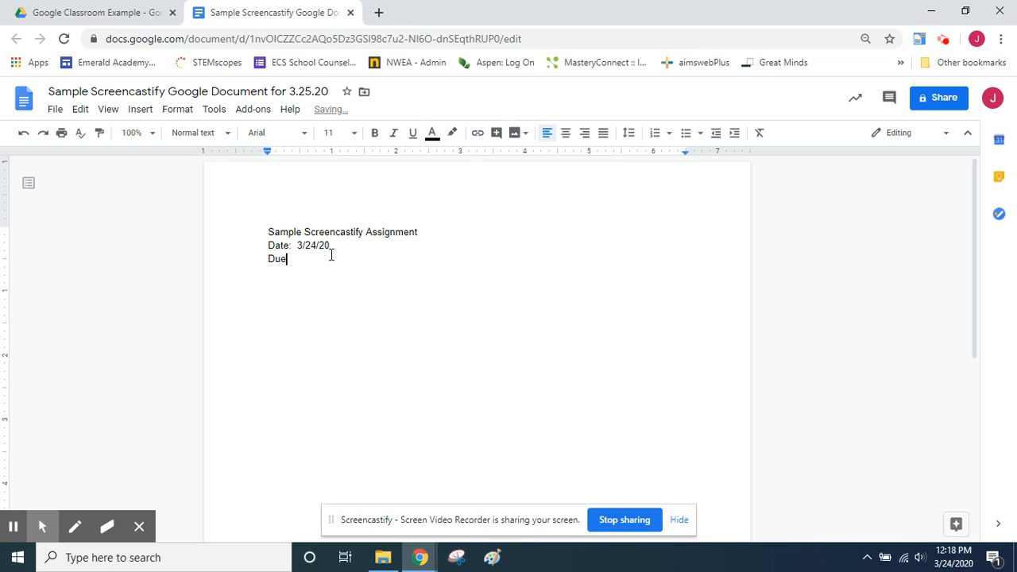
type(":  3/27/20")
key("Return")
key("Return")
- Add the heading "INSTRUCTIONS:" and leave two blank lines below it
type("INSTRUCTIONS:")
key("Return")
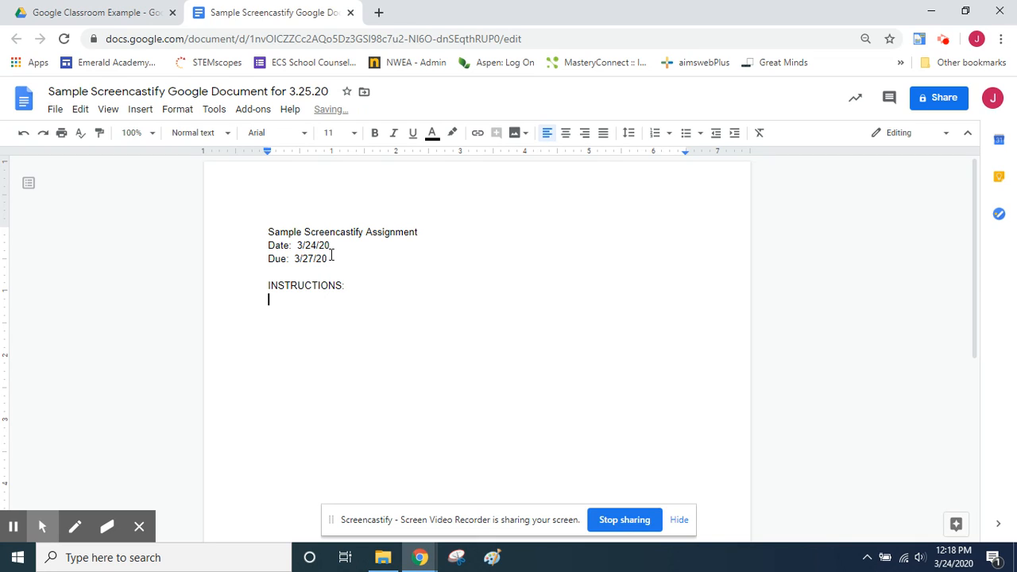
key("Return")
key("Return")
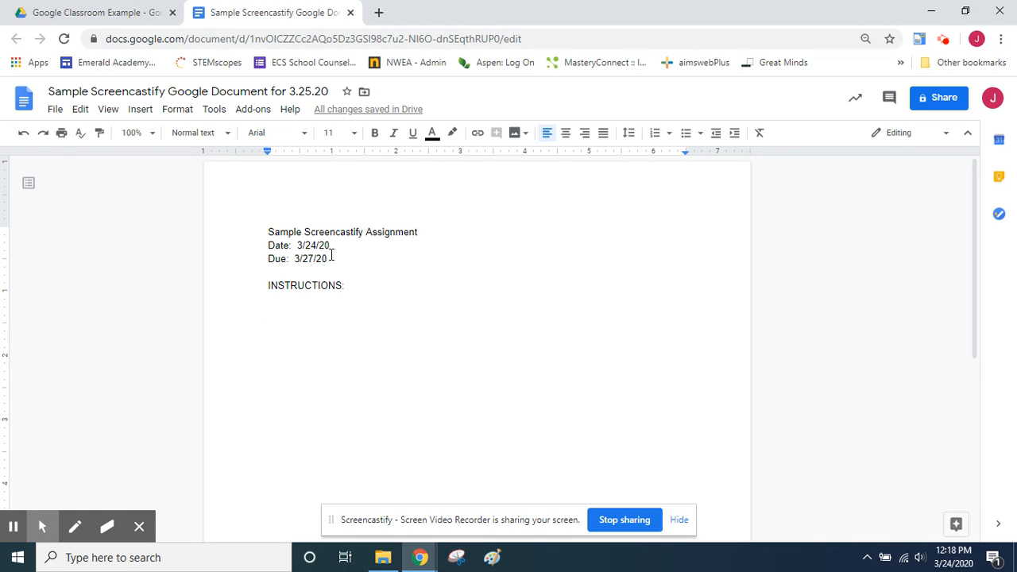
- Write "Part 1: Read the article below." below the instructions heading
type("Step")
key("BackSpace")
key("BackSpace")
key("BackSpace")
key("BackSpace")
type("Pa")
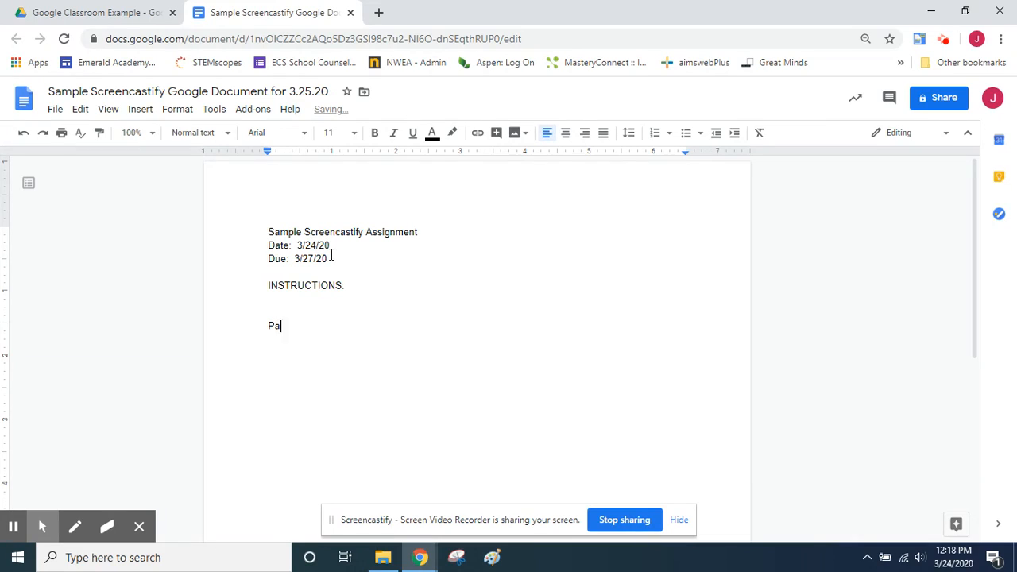
type("rt 1:  Read the article below")
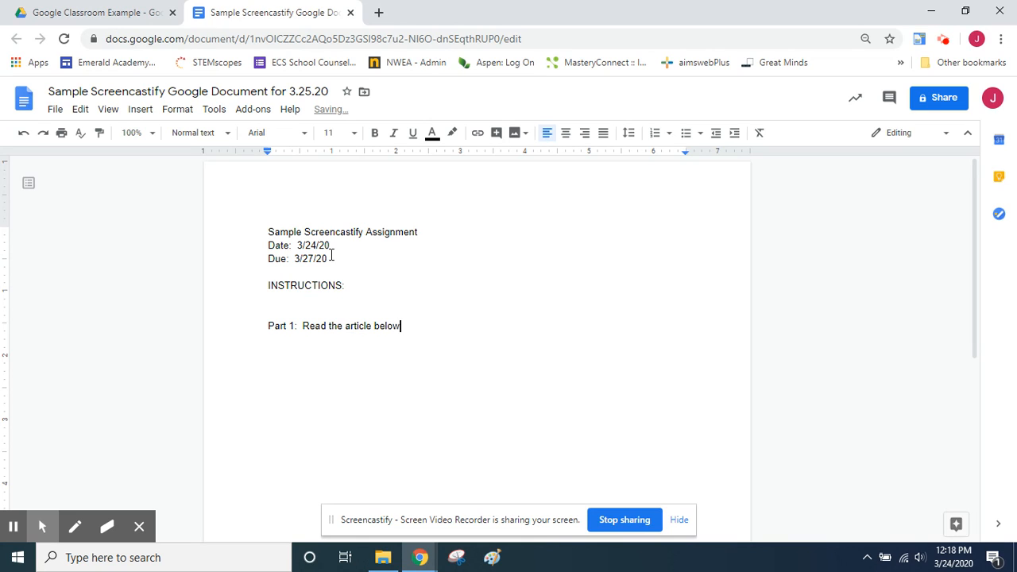
type(".")
- Leave a blank line and write "Part 2: Answer the questions that follow by typing your responses."
key("Return")
key("Return")
type("Part 2:  Answer the questio")
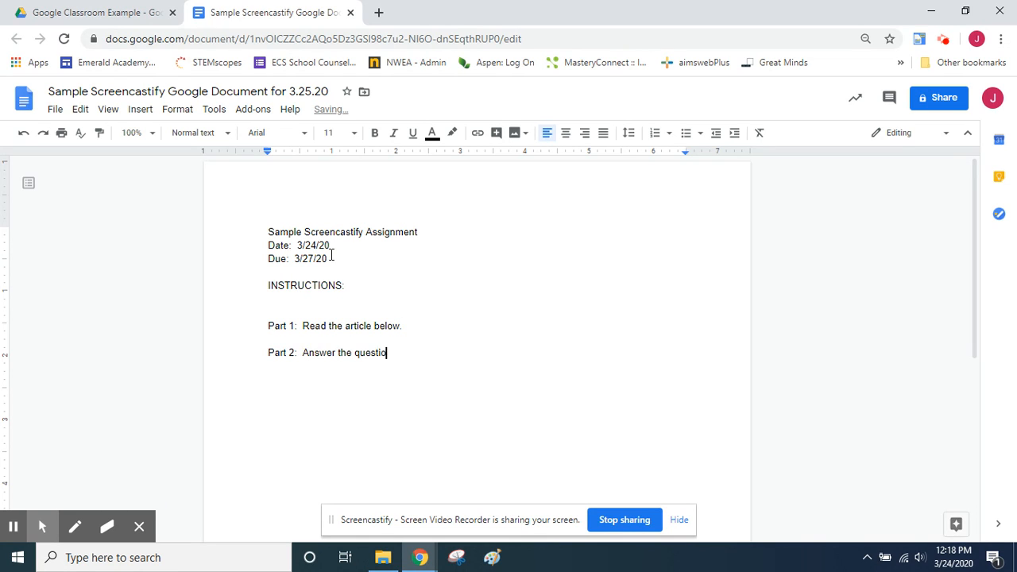
type("ns that follow by typing your responses.")
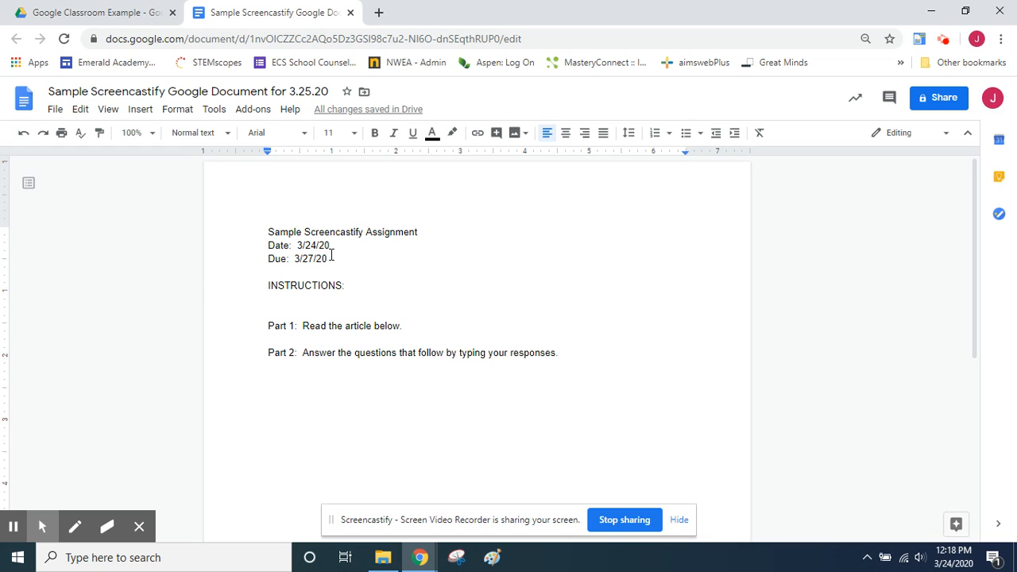
double_click(433, 332)
- Search the web for "screencastify" in a new browser tab and open the Screencastify home page
left_click(380, 12)
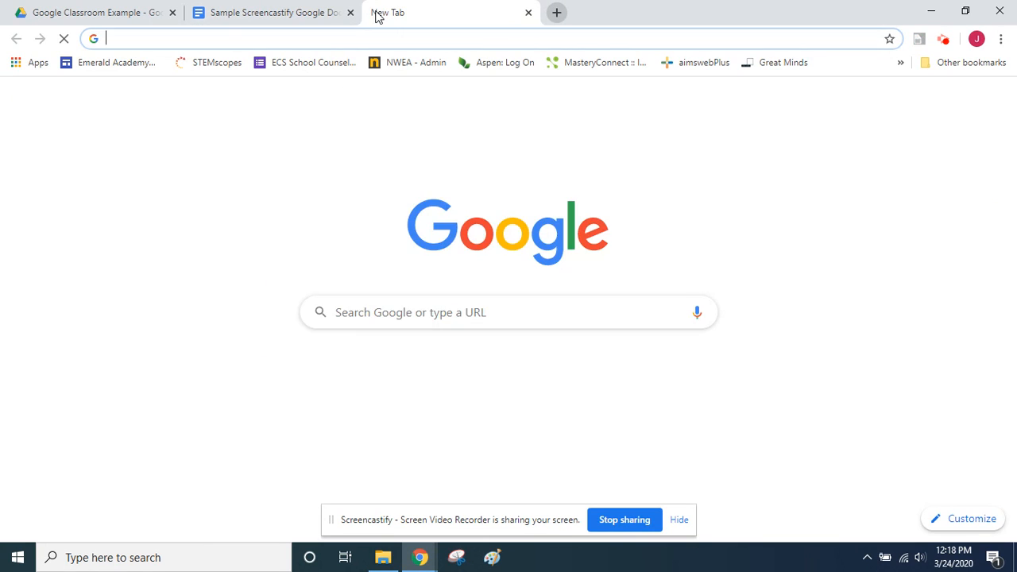
type("screen")
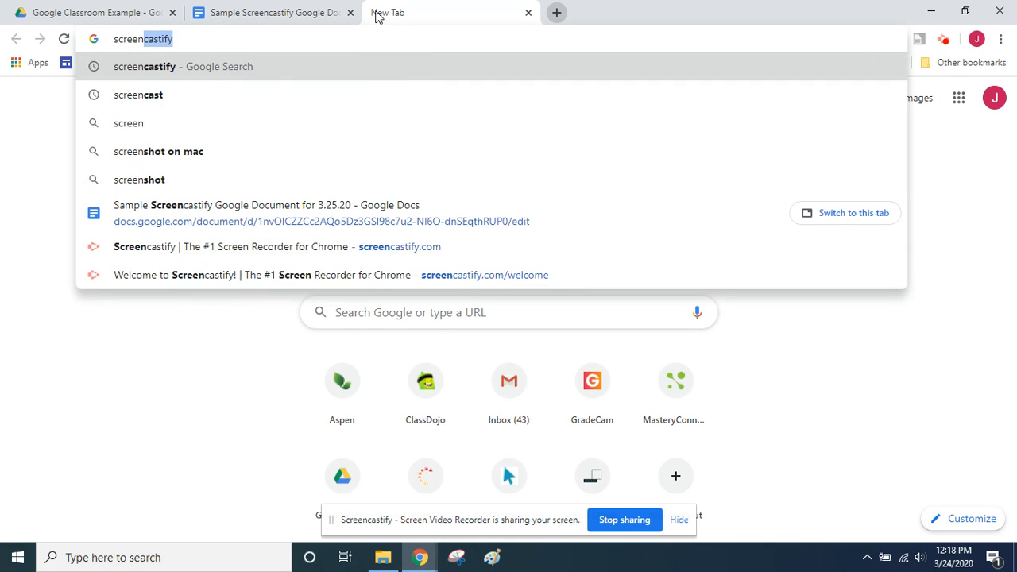
key("Return")
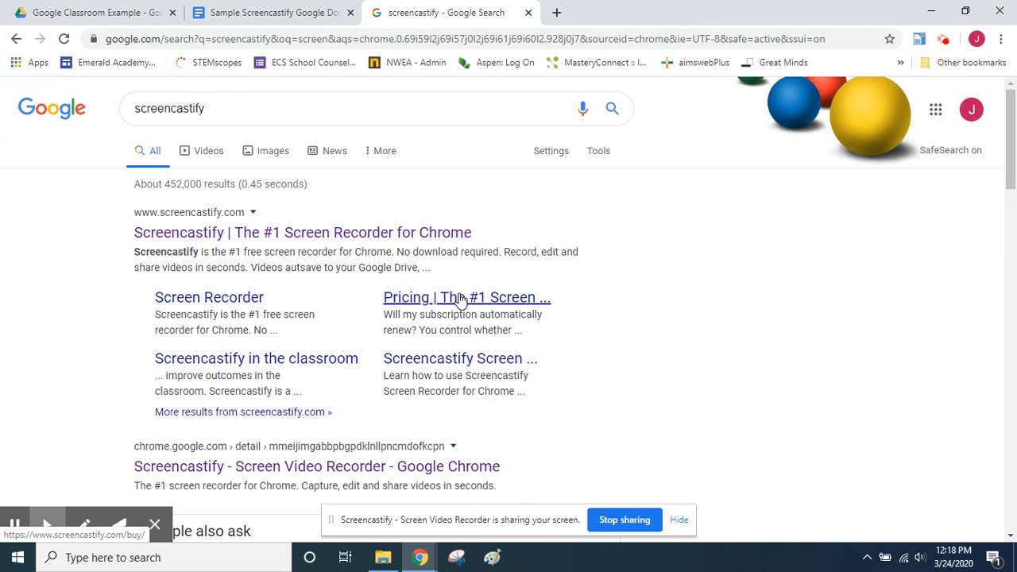
left_click(409, 233)
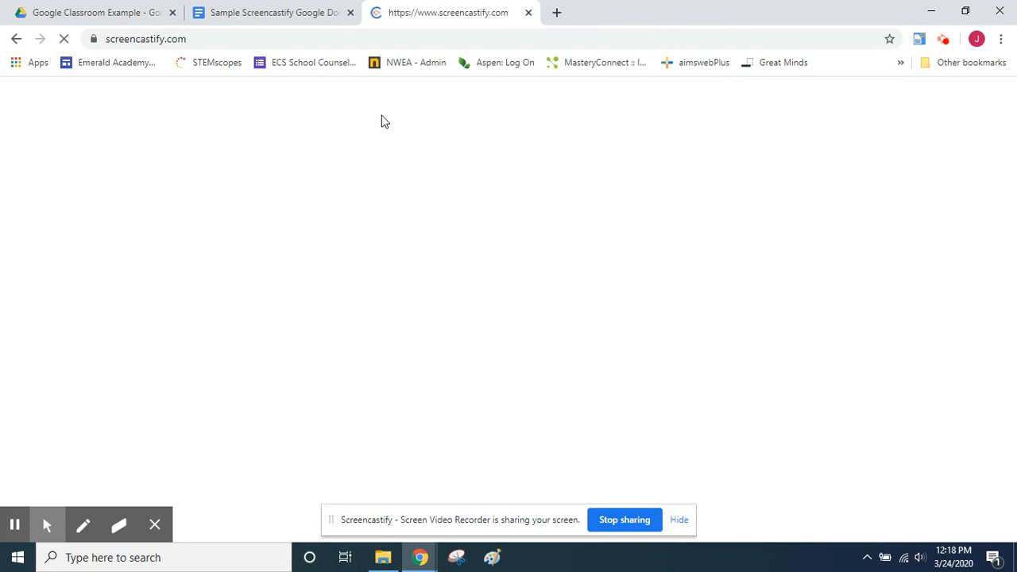
left_click(358, 37)
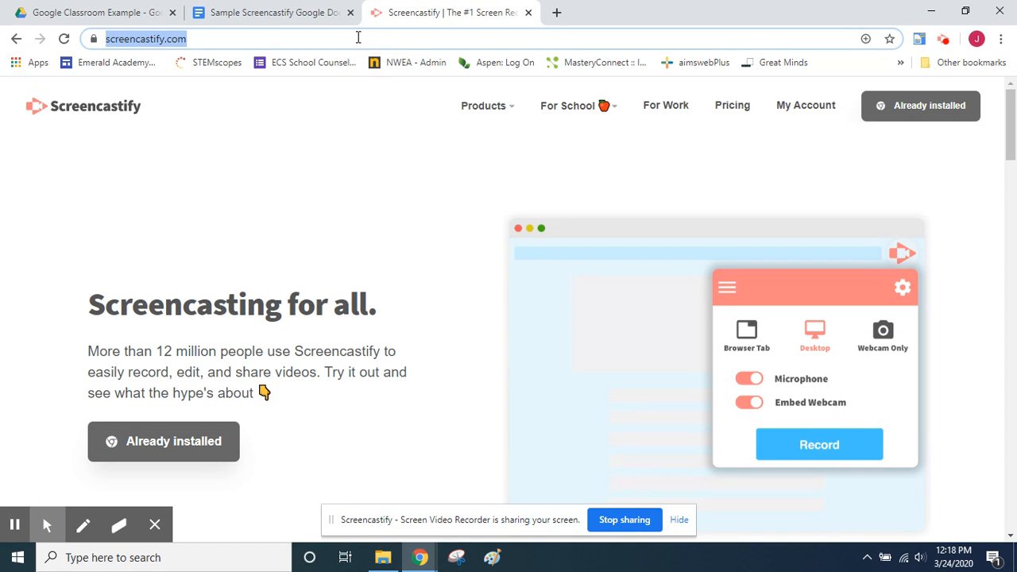
left_click_drag(1009, 131, 1013, 385)
- Place the text cursor at the end of the document's Part 1 line and copy the Screencastify home page's web address
left_click(265, 9)
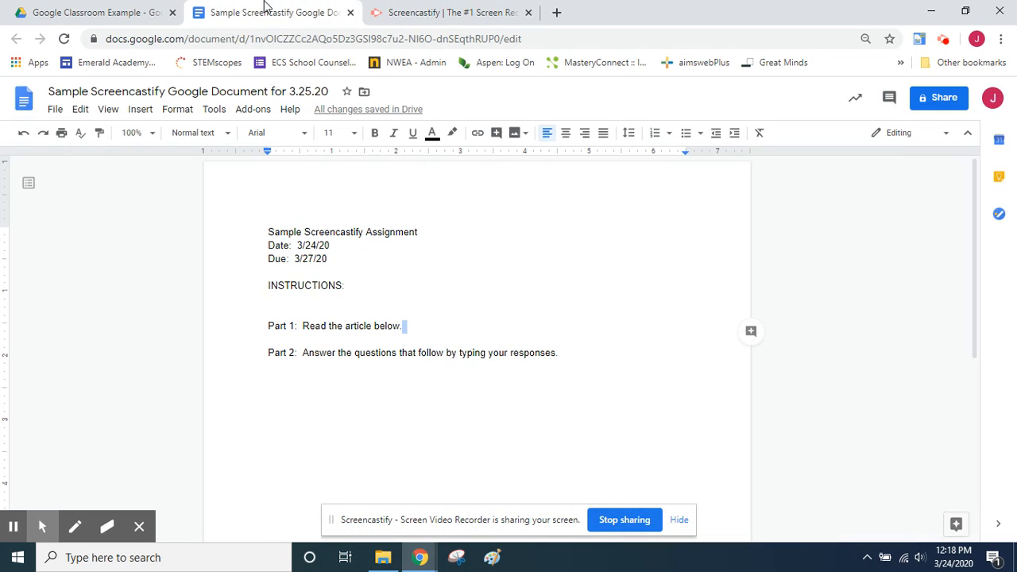
left_click(447, 322)
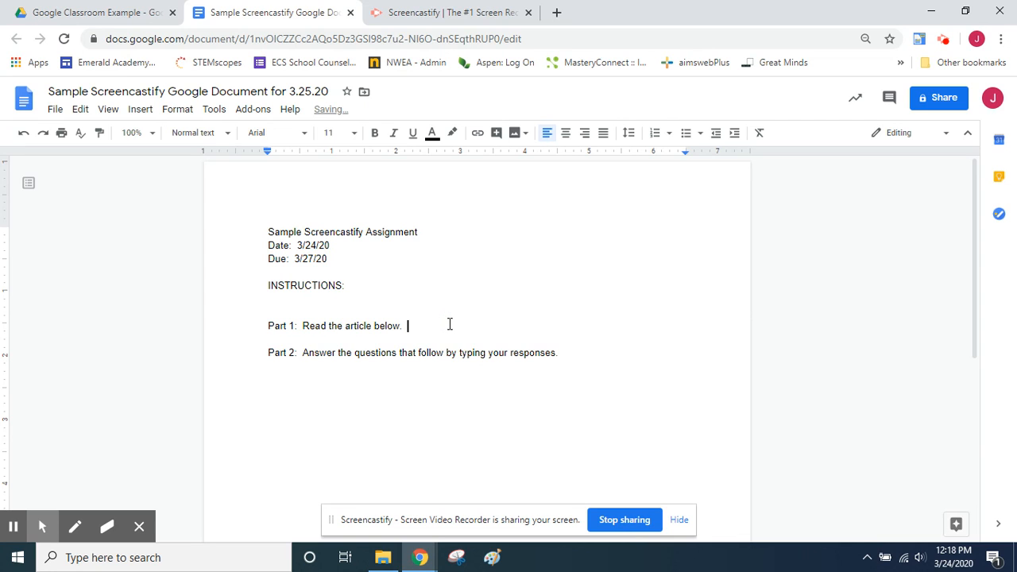
left_click(422, 7)
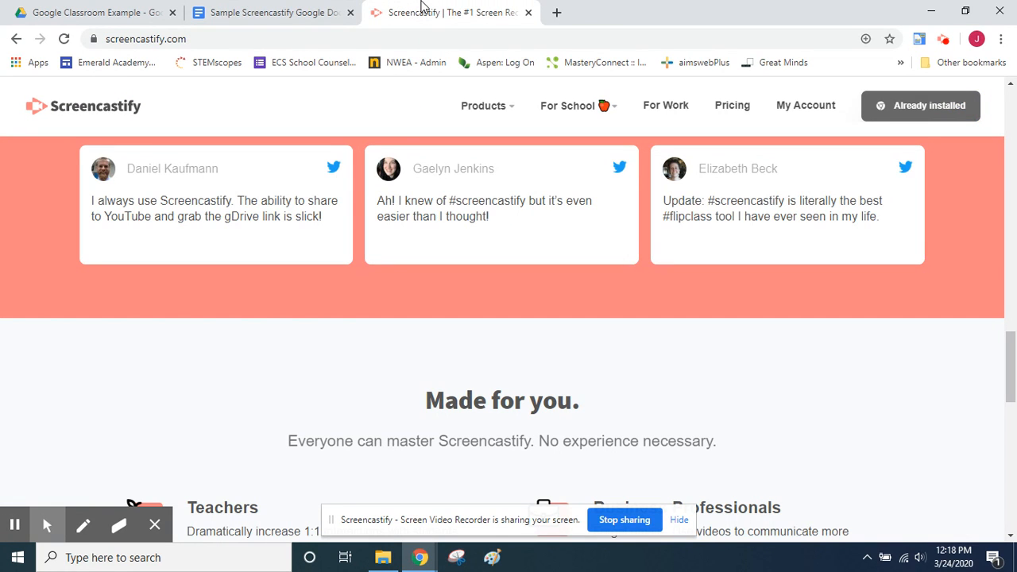
left_click(356, 38)
key("ctrl+c")
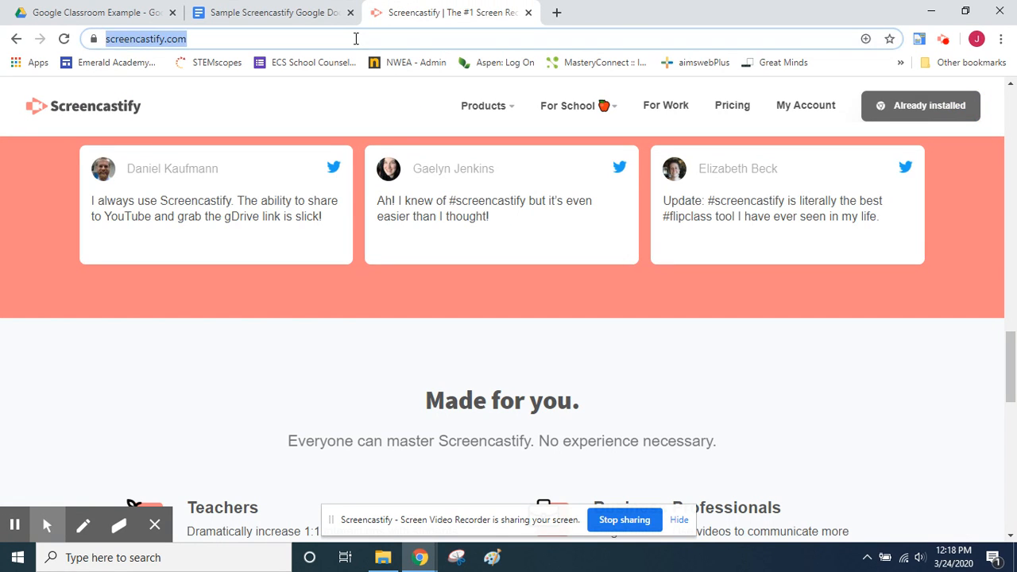
right_click(167, 42)
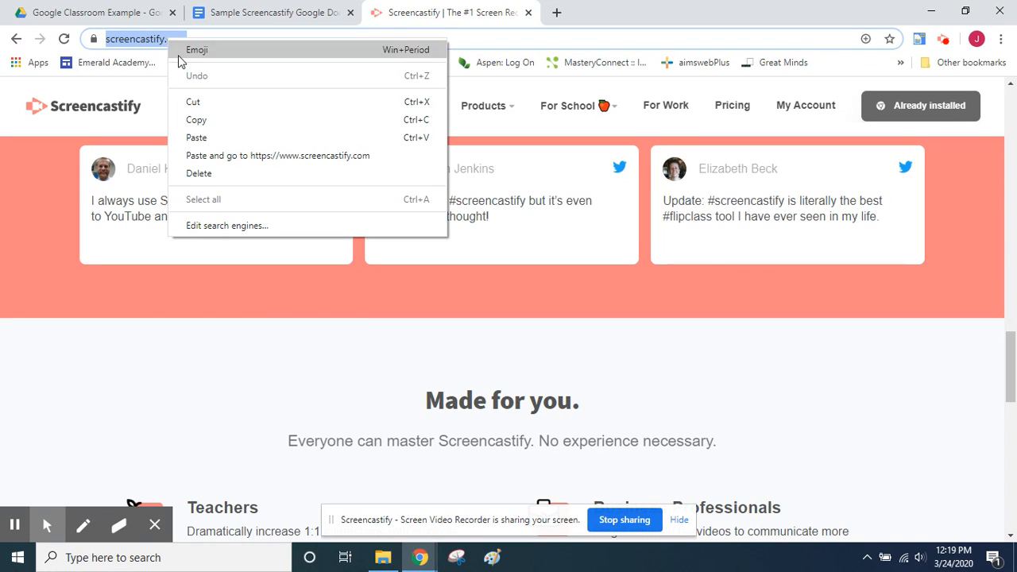
left_click(221, 125)
- Paste the copied Screencastify address after "Read the article below." in the assignment document and start a new line
left_click(238, 12)
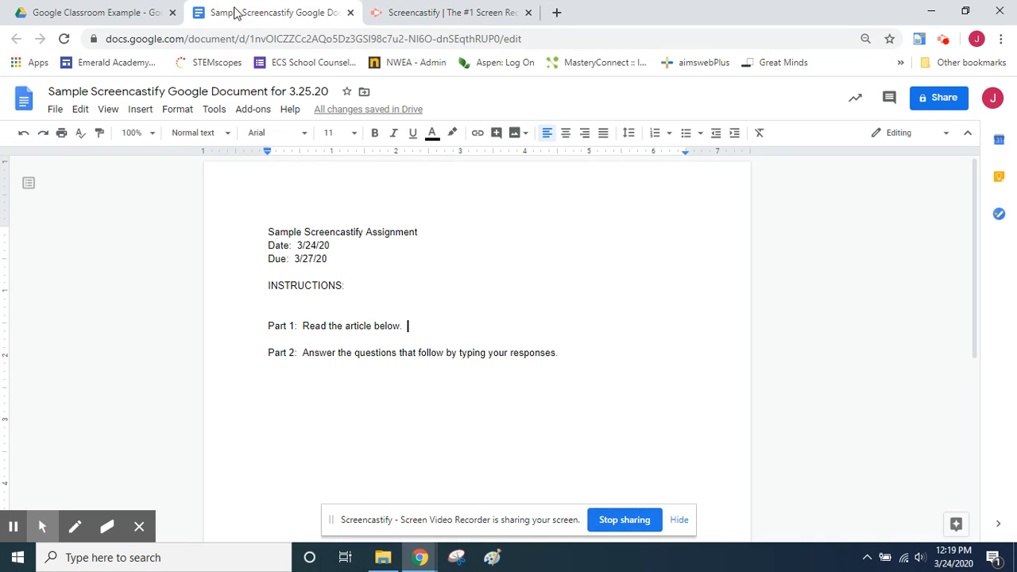
right_click(461, 326)
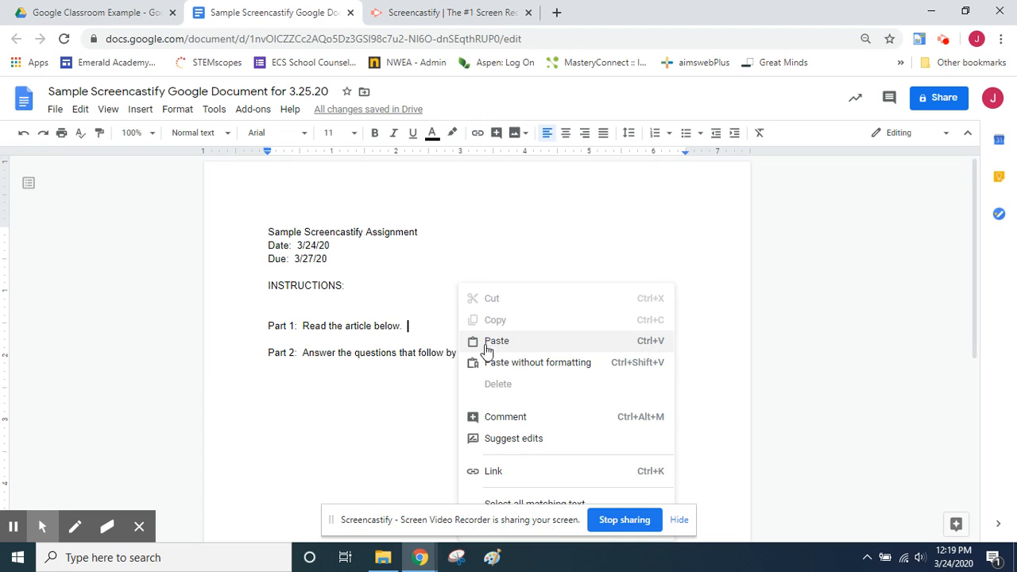
left_click(438, 326)
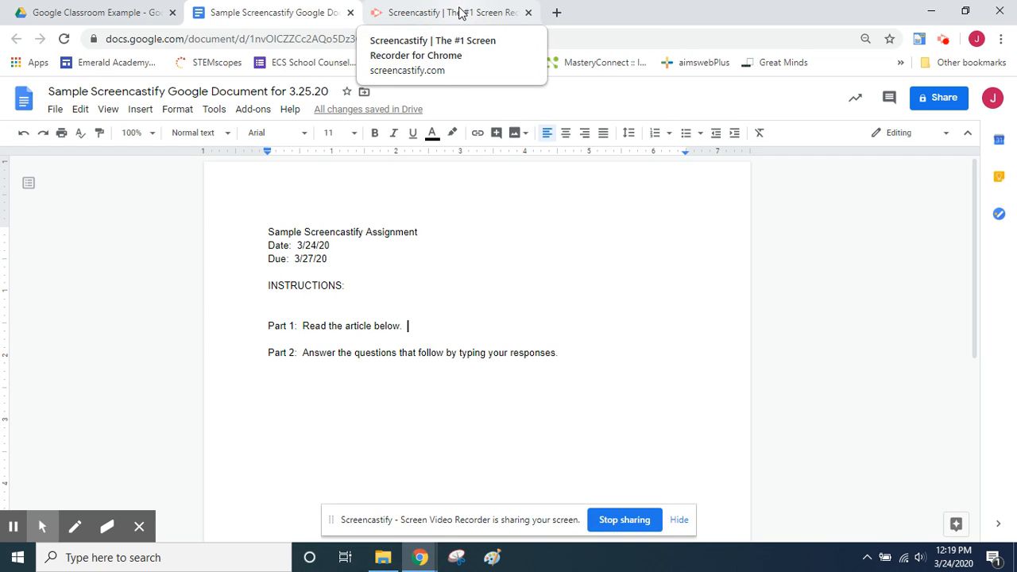
right_click(435, 332)
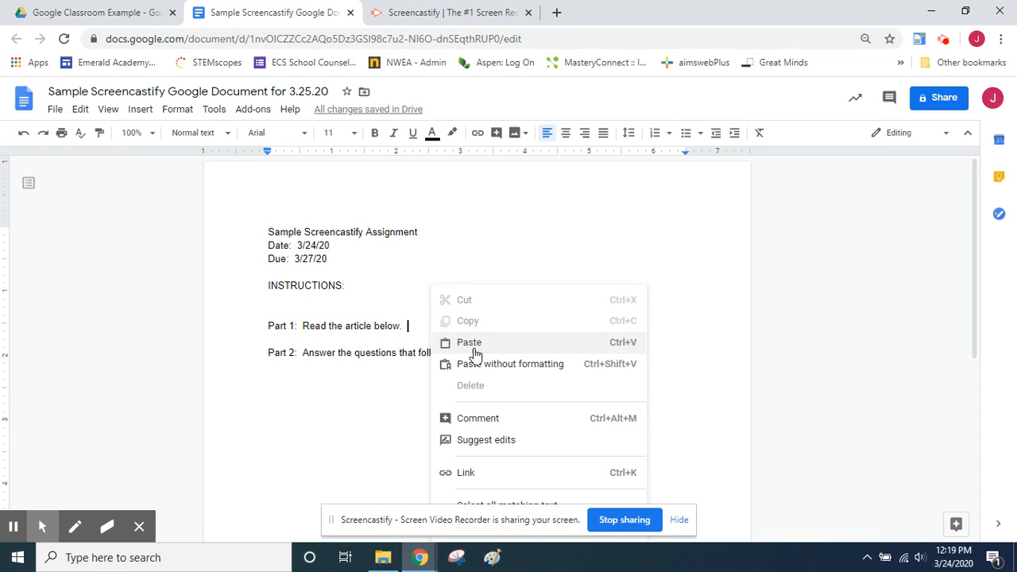
left_click(471, 344)
key("Return")
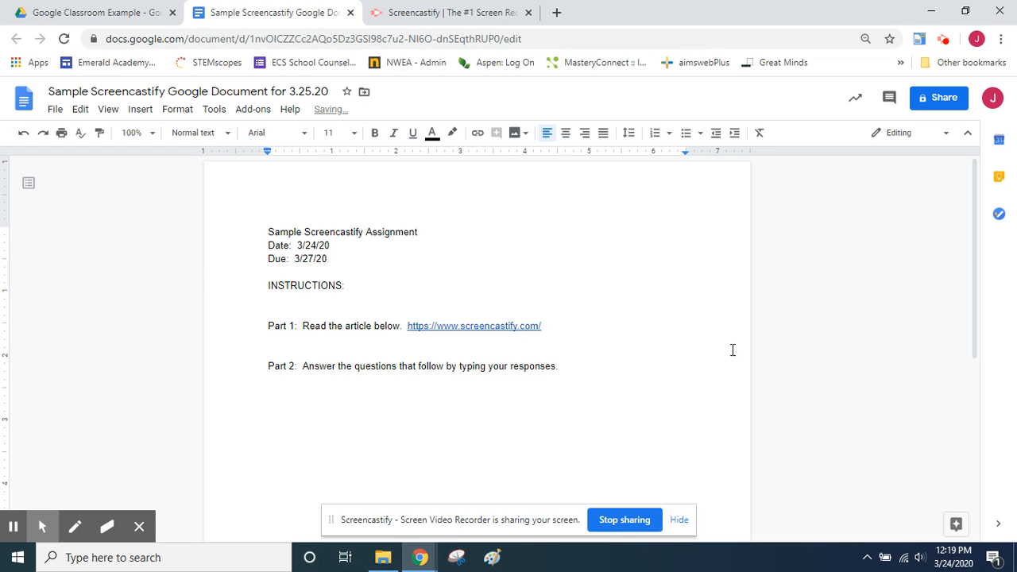
- Copy the full Screencastify web address again and paste it on the line below the Part 1 link
left_click(470, 14)
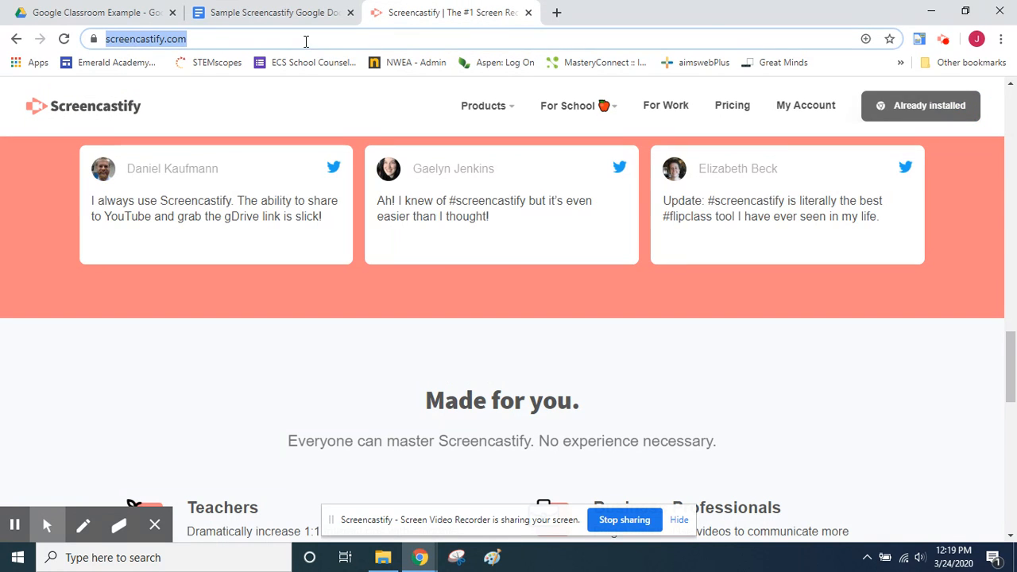
left_click(242, 37)
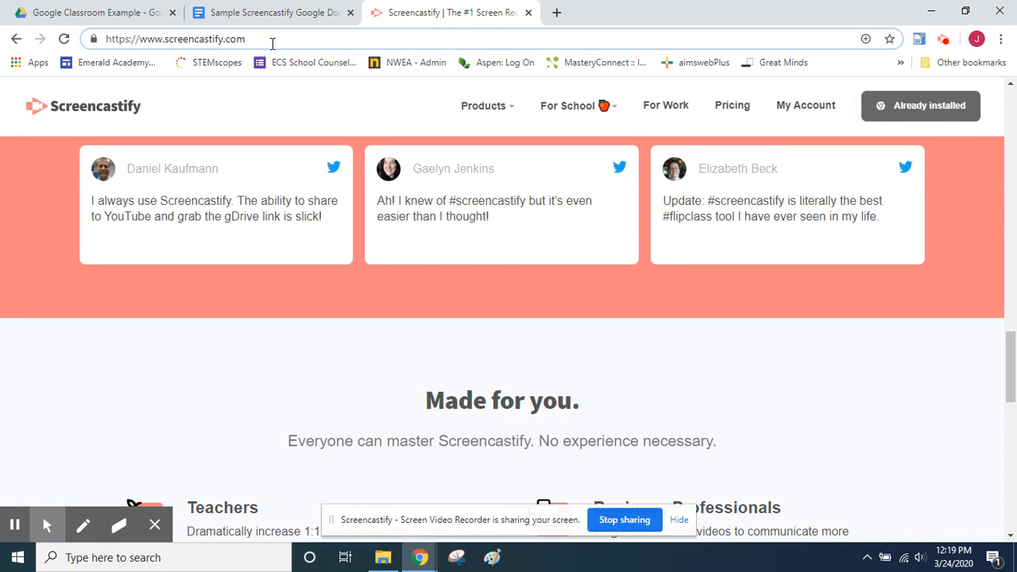
triple_click(232, 38)
key("ctrl+c")
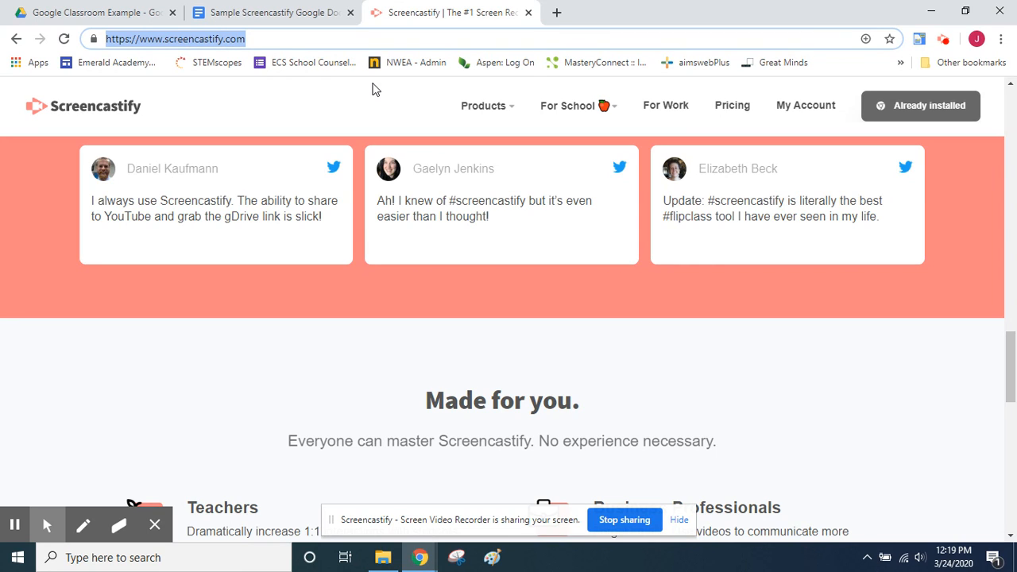
left_click(270, 12)
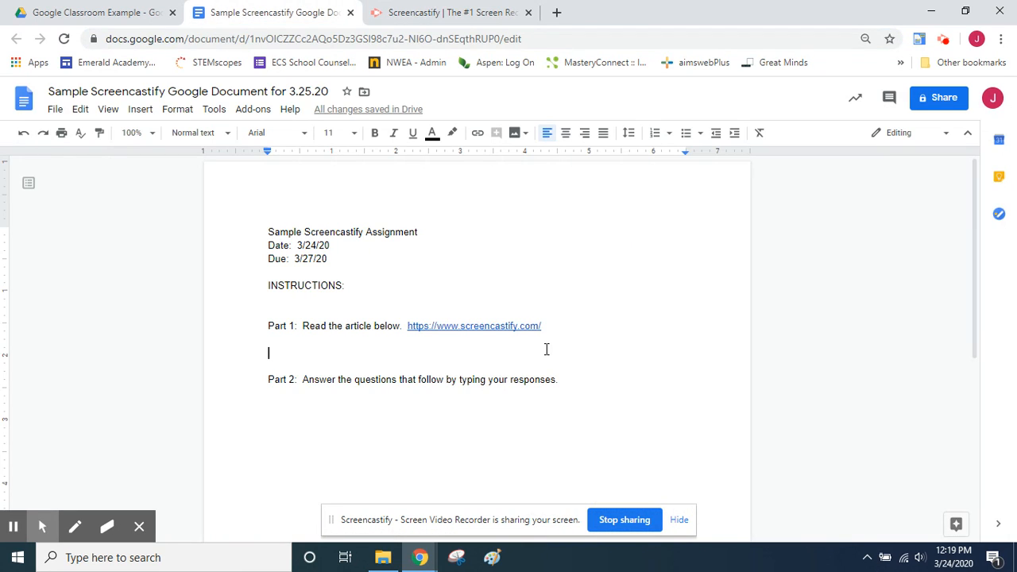
left_click(474, 339)
key("ctrl+v")
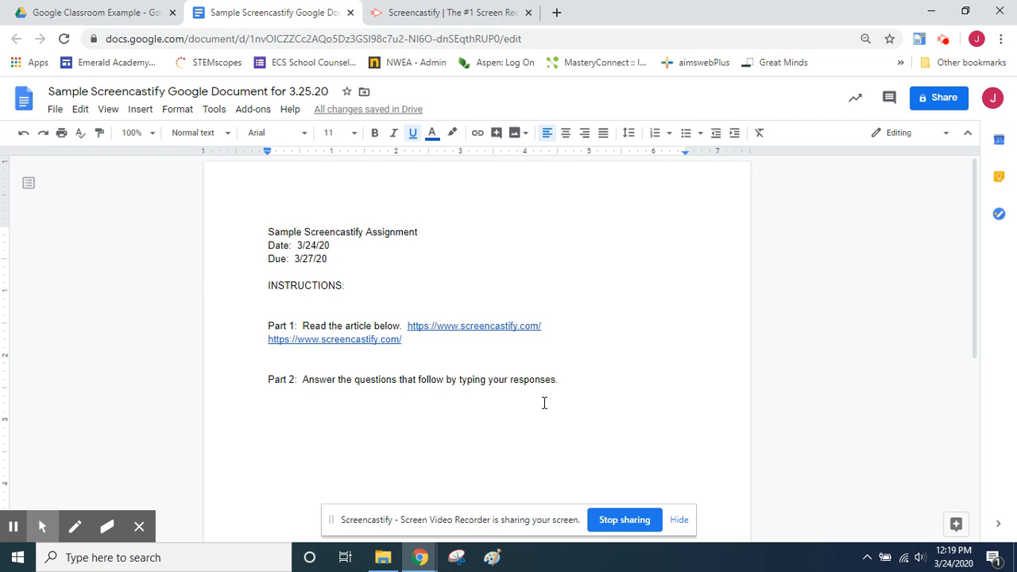
- Delete the duplicate link and the extra blank lines between Part 1 and Part 2
left_click_drag(424, 338, 268, 340)
key("BackSpace")
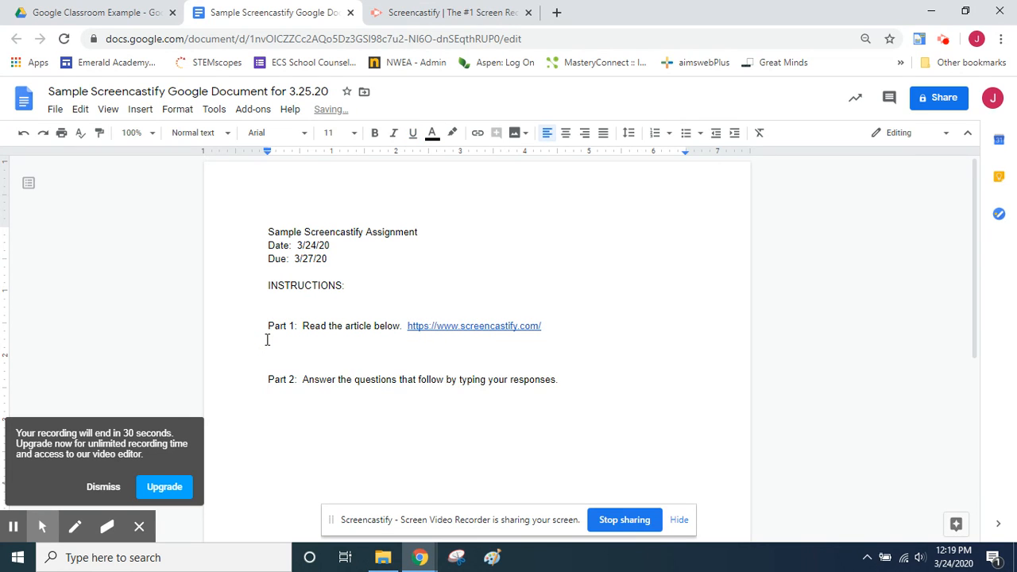
key("BackSpace")
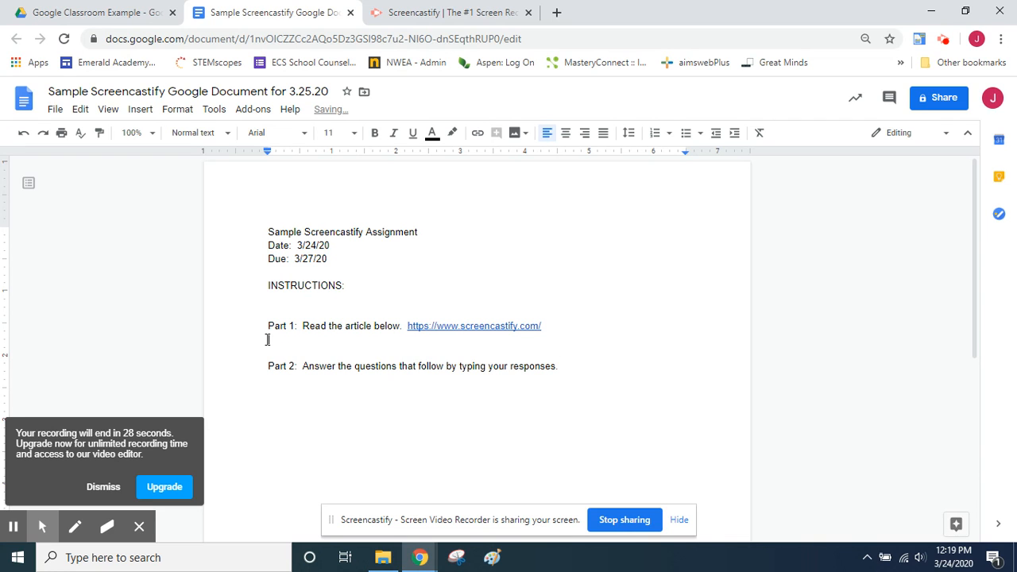
key("BackSpace")
left_click(564, 333)
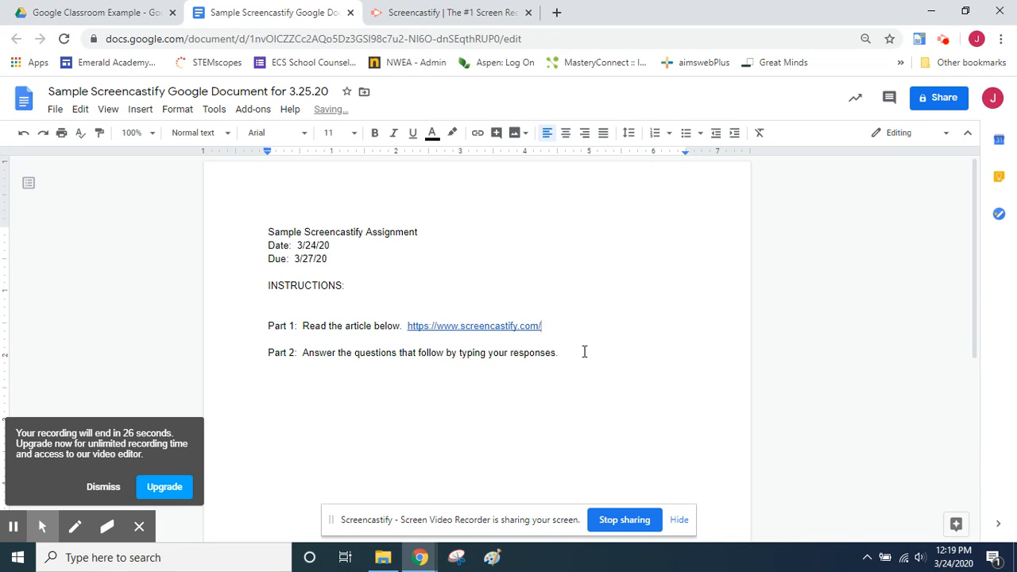
- Leave a blank line below Part 2 and start a numbered list with the question "What is screencastify??"
left_click(584, 353)
left_click(419, 10)
left_click(270, 10)
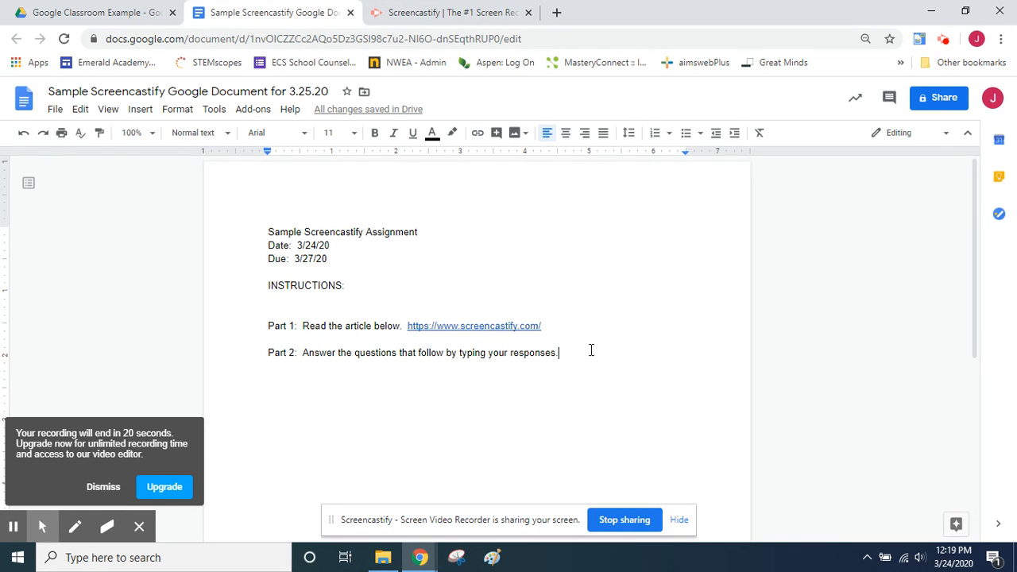
key("Return")
key("Return")
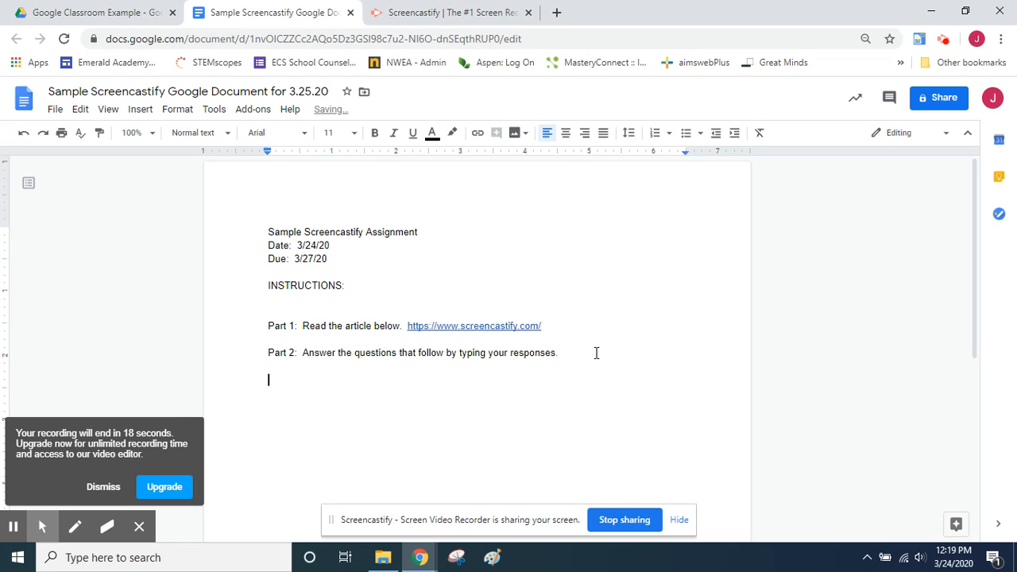
type("1. What")
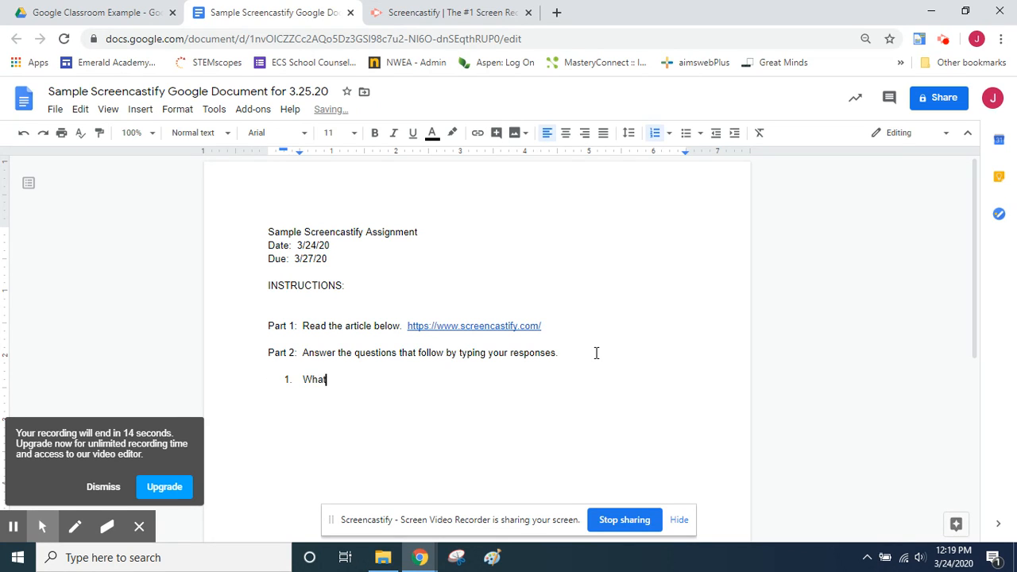
type(" is screencastify??")
- Add the second numbered question "Do you see yourself using screencastify? Why or why not?"
key("Return")
type("Do you see your self")
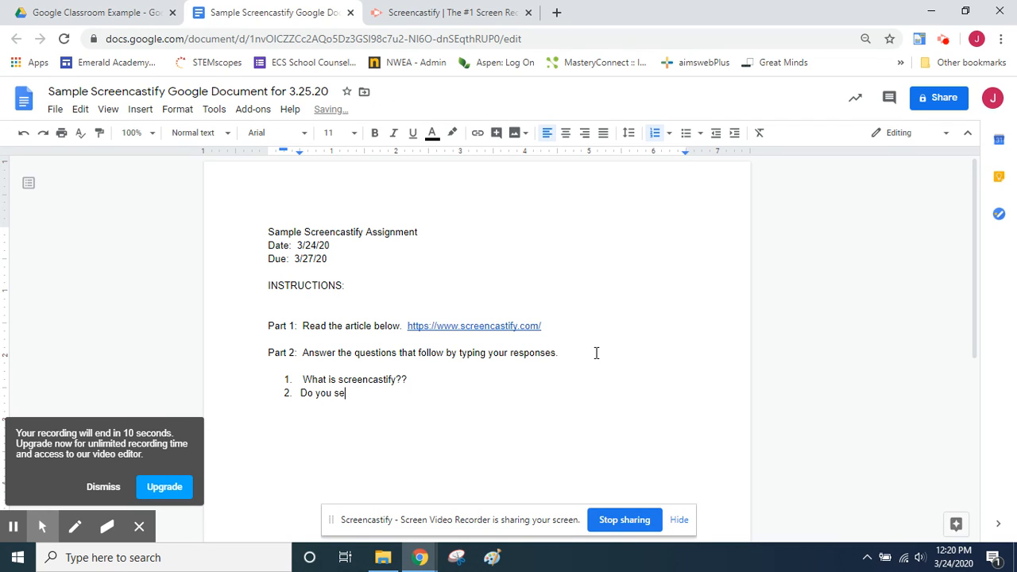
key("BackSpace")
key("BackSpace")
key("BackSpace")
key("BackSpace")
key("BackSpace")
type("self using scr")
type("eencastify")
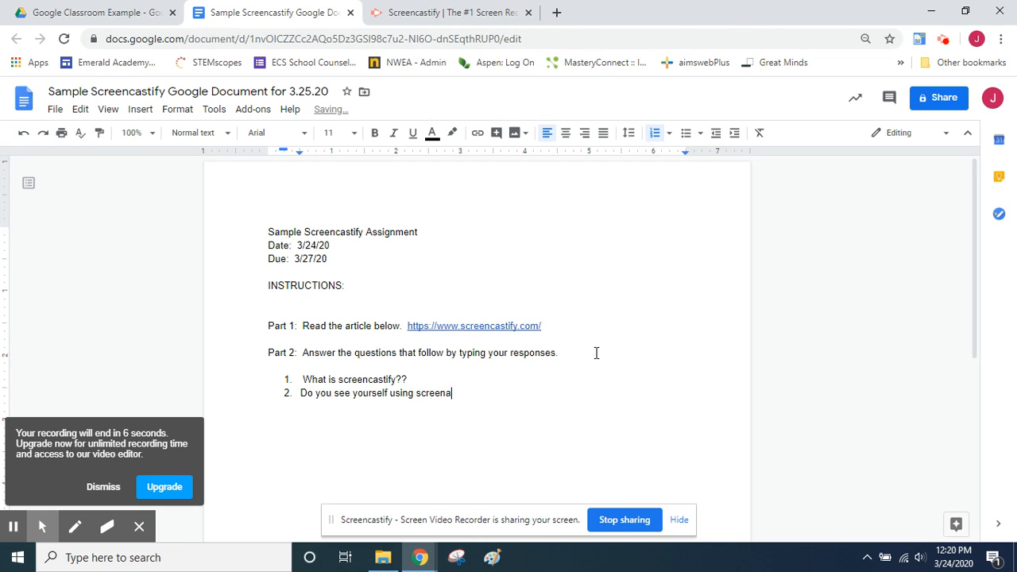
type("?  Why or why not?")
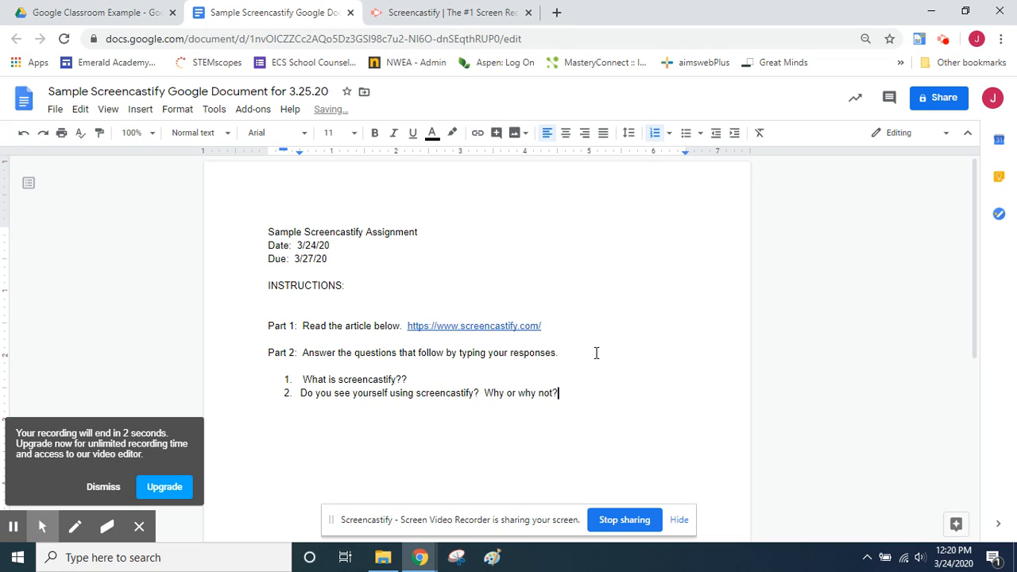